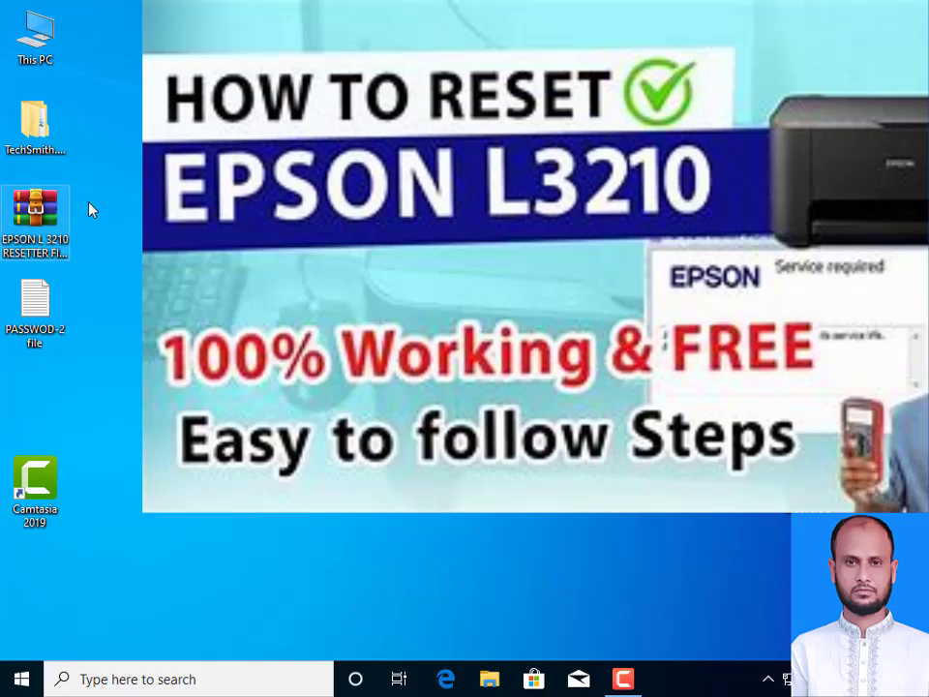
pyautogui.click(35, 215)
pyautogui.moveTo(168, 215); pyautogui.dragTo(106, 214)
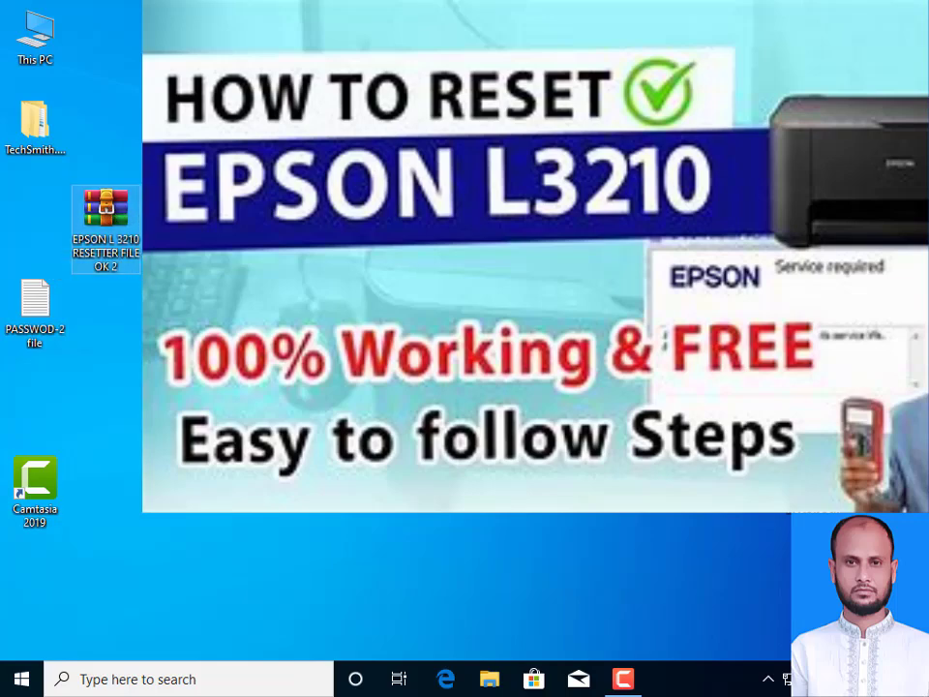
pyautogui.rightClick(228, 245)
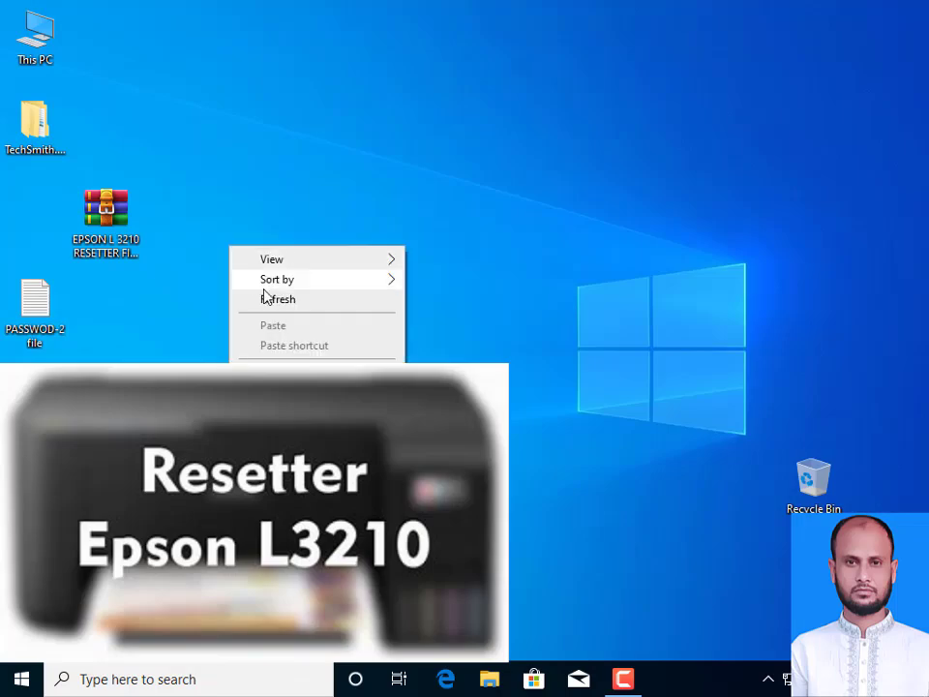
pyautogui.click(265, 296)
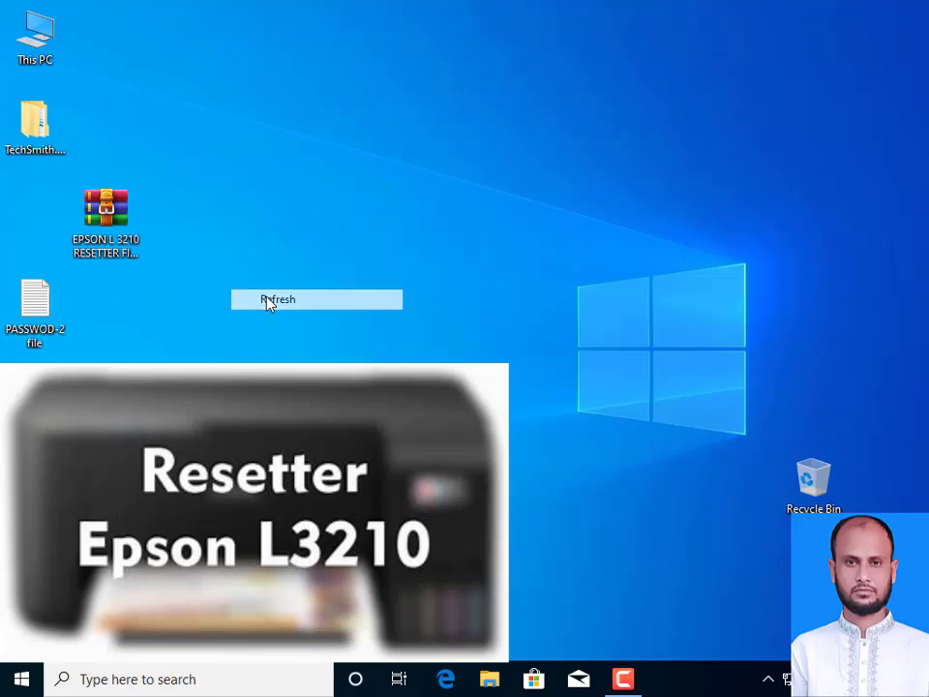
pyautogui.rightClick(282, 196)
pyautogui.click(321, 250)
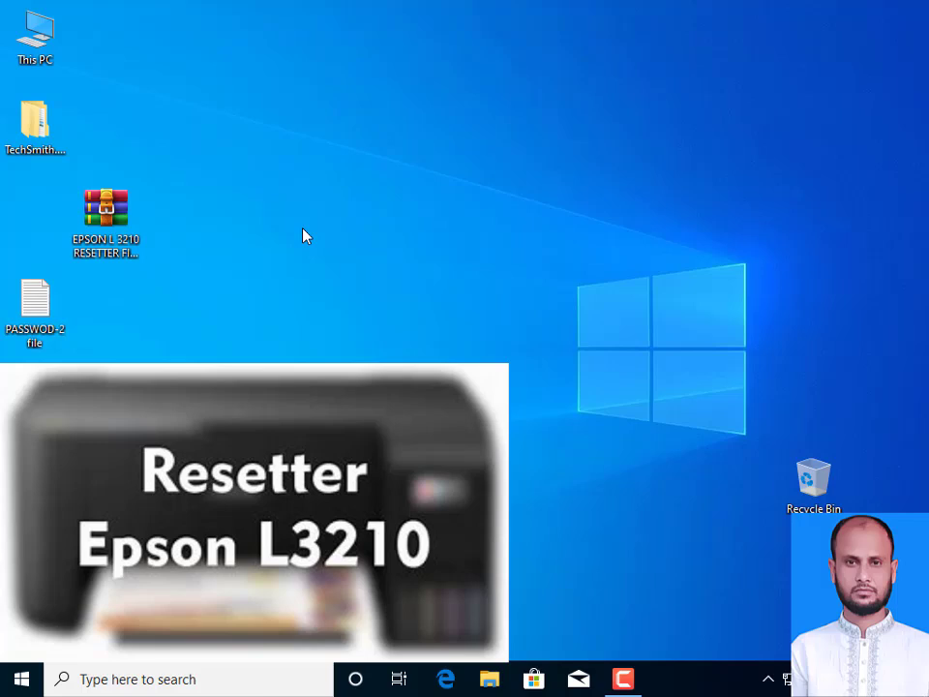
pyautogui.rightClick(303, 235)
pyautogui.click(334, 283)
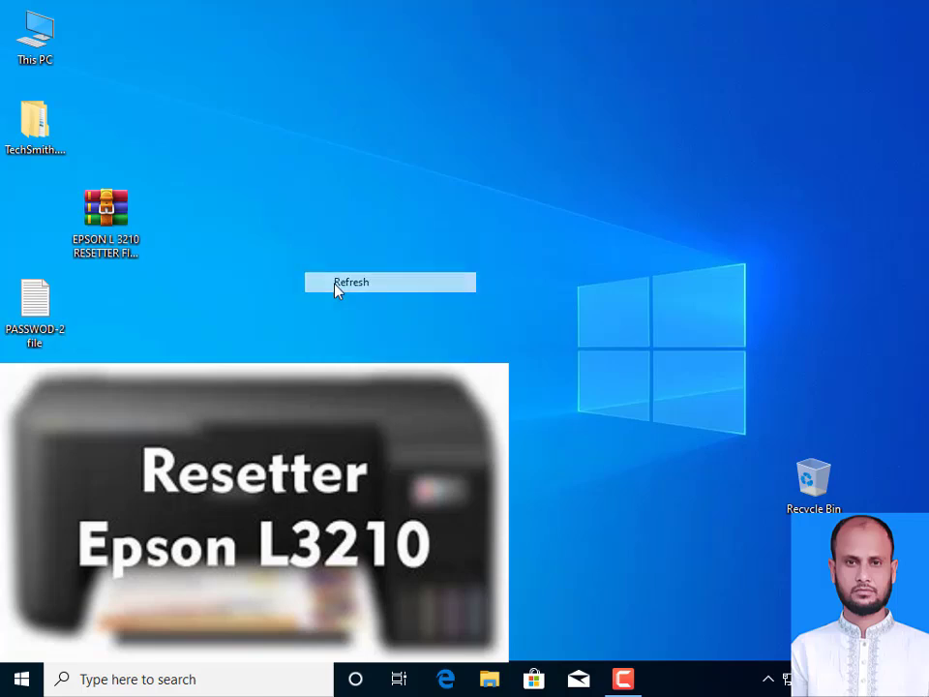
pyautogui.rightClick(294, 238)
pyautogui.click(325, 279)
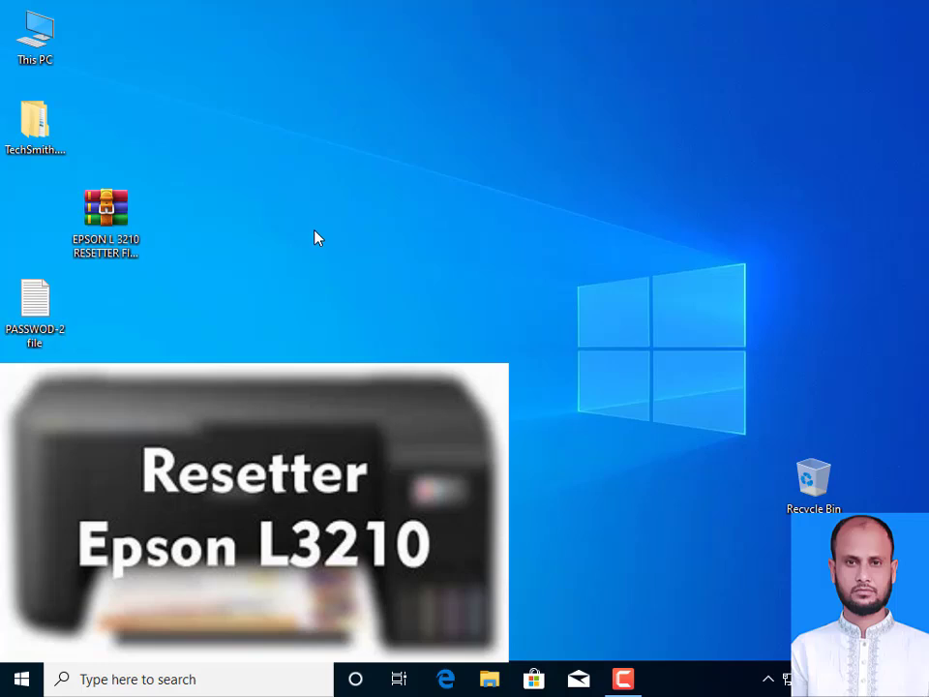
pyautogui.rightClick(315, 235)
pyautogui.click(350, 288)
pyautogui.rightClick(329, 254)
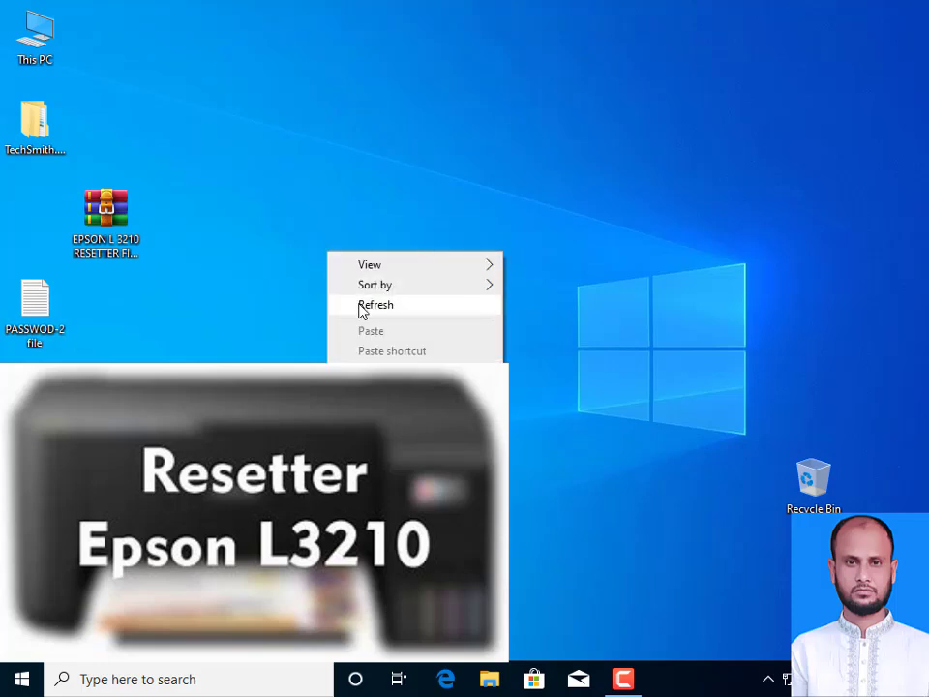
pyautogui.click(361, 308)
pyautogui.rightClick(340, 255)
pyautogui.click(374, 308)
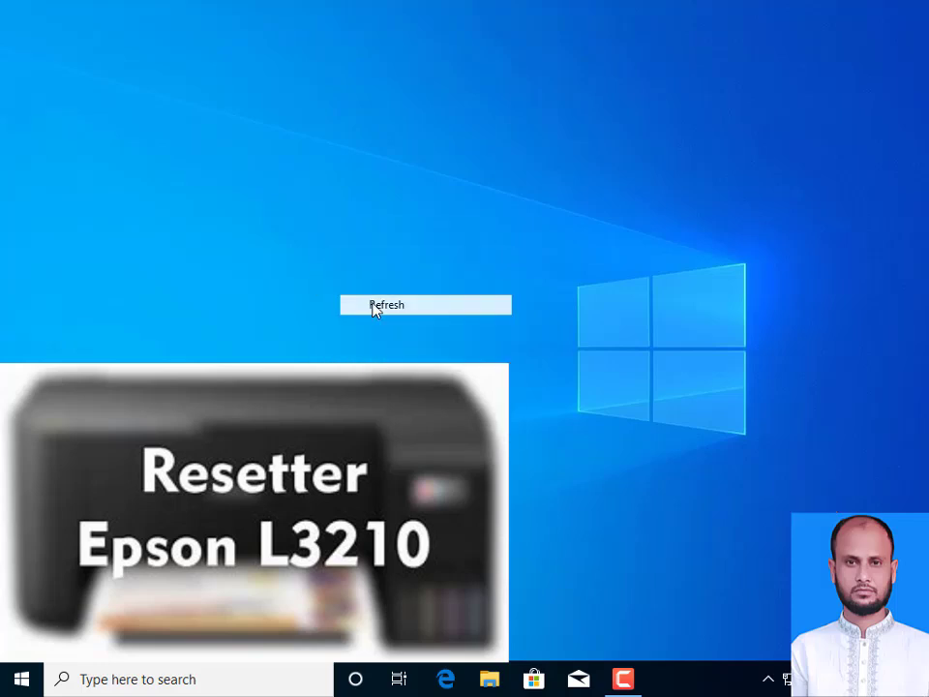
pyautogui.rightClick(328, 239)
pyautogui.click(367, 295)
pyautogui.rightClick(318, 238)
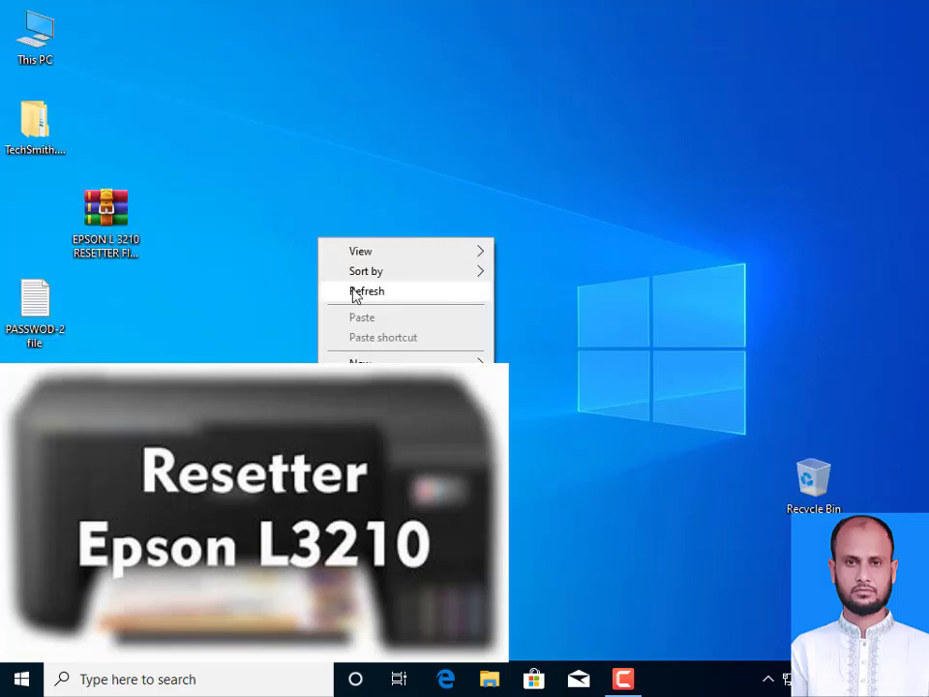
pyautogui.click(354, 295)
pyautogui.rightClick(304, 223)
pyautogui.click(331, 276)
pyautogui.rightClick(267, 213)
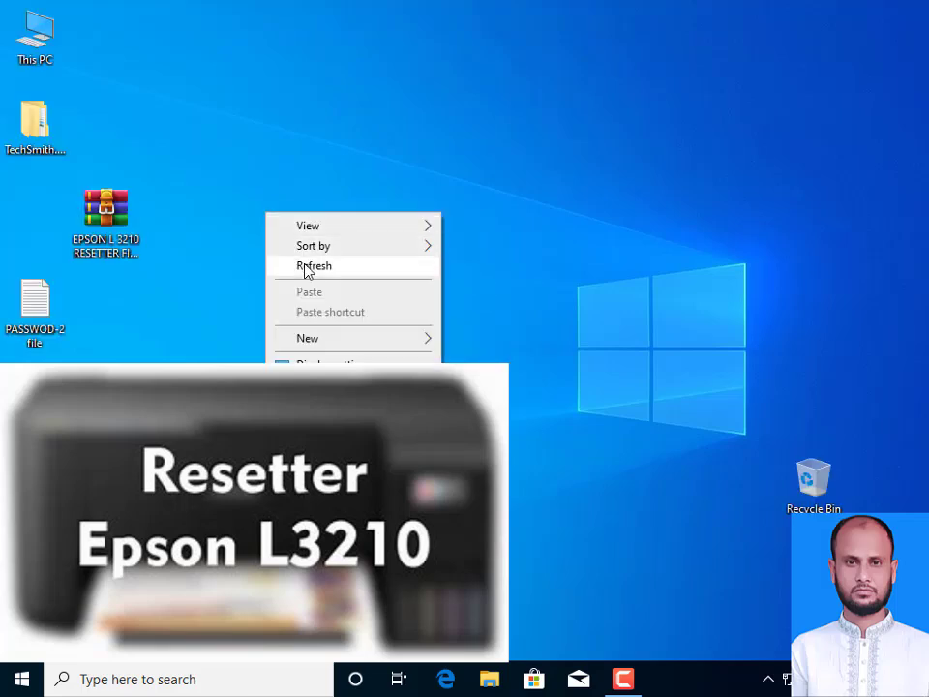
pyautogui.click(305, 271)
pyautogui.rightClick(293, 211)
pyautogui.click(321, 267)
pyautogui.rightClick(281, 212)
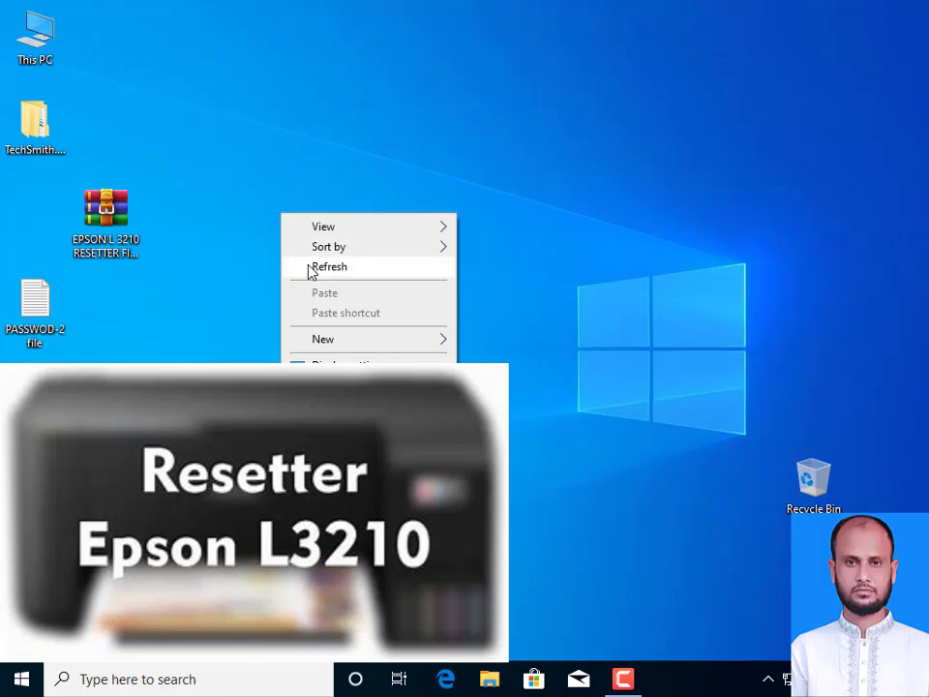
pyautogui.click(329, 266)
pyautogui.moveTo(104, 208); pyautogui.dragTo(57, 205)
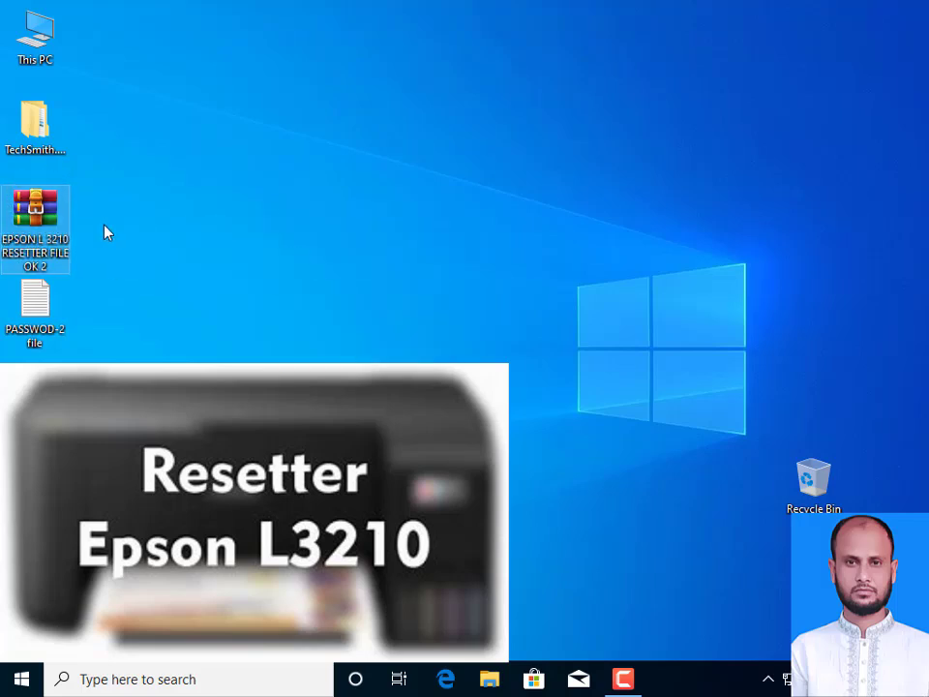
pyautogui.rightClick(198, 215)
pyautogui.click(244, 270)
pyautogui.rightClick(192, 217)
pyautogui.click(229, 273)
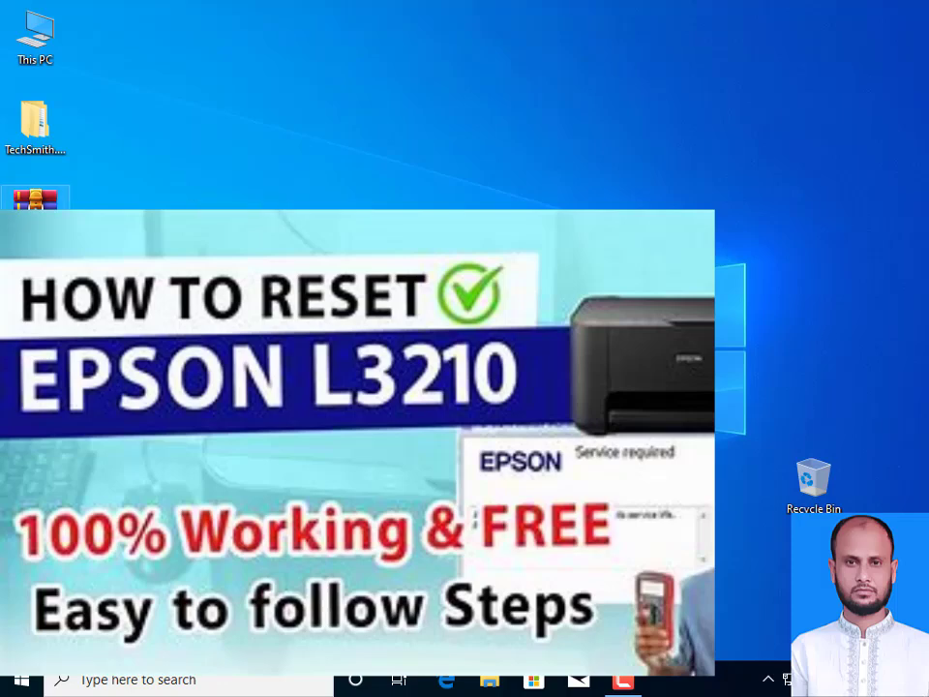
# Extract the EPSON L 3210 RESETTER FILE OK 2 archive to its own folder and place that folder beside the archive on the desktop
pyautogui.moveTo(35, 198); pyautogui.dragTo(176, 198)
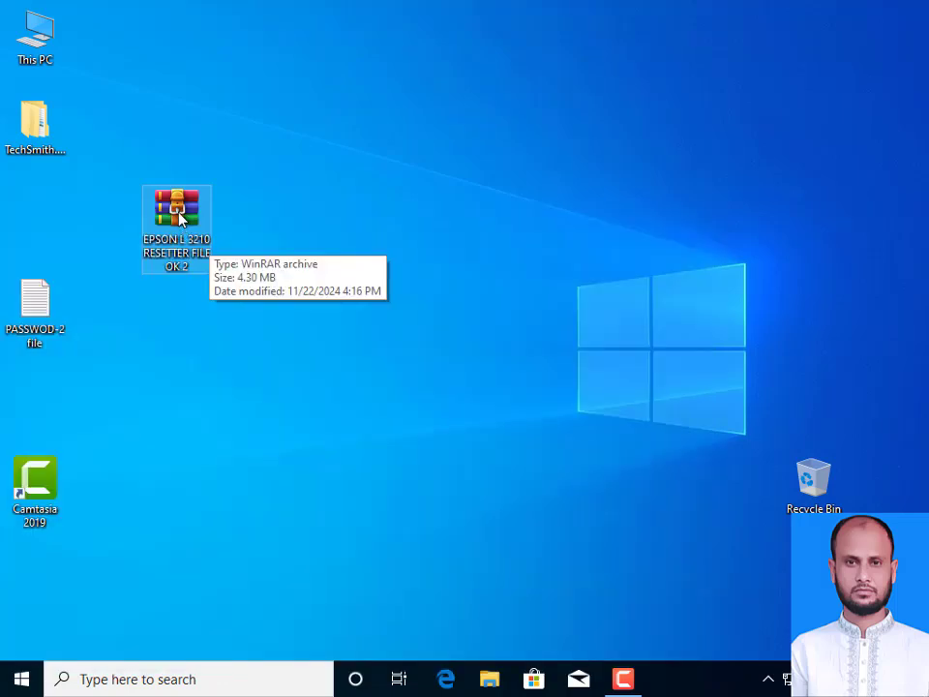
pyautogui.rightClick(180, 222)
pyautogui.click(305, 147)
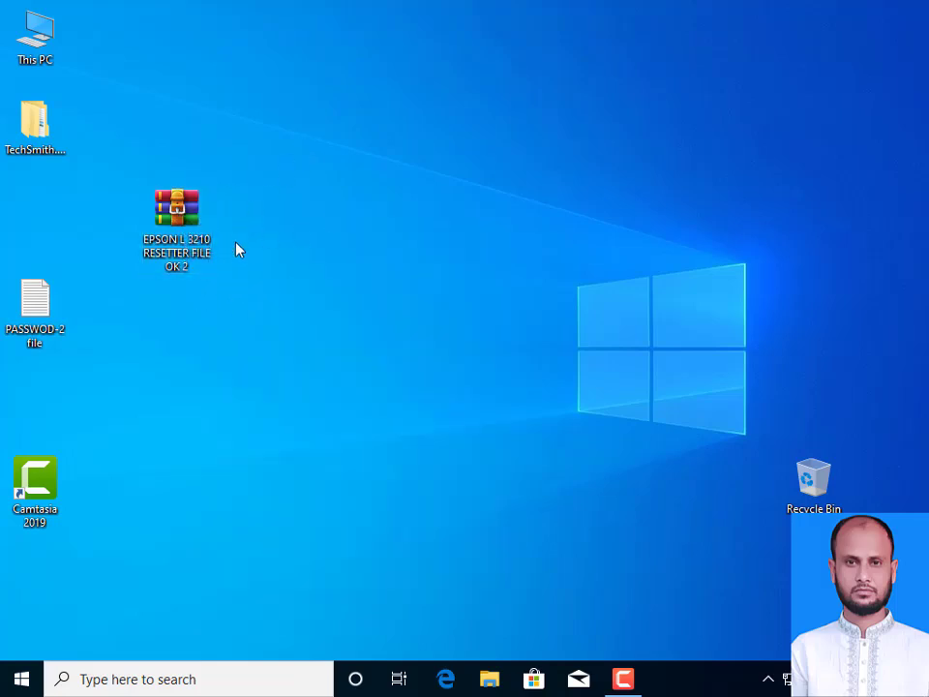
pyautogui.rightClick(180, 222)
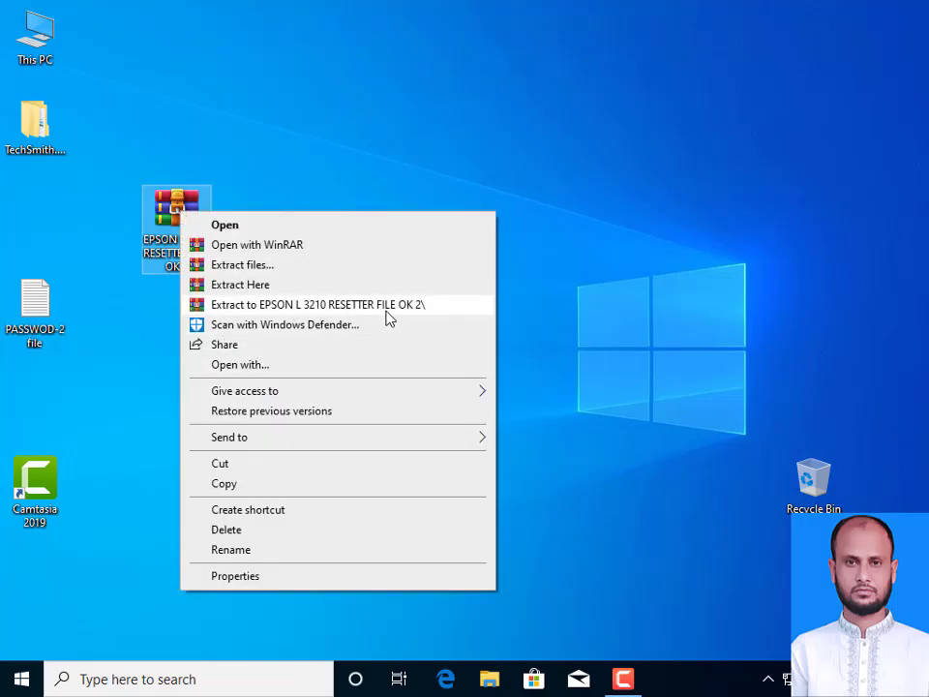
pyautogui.click(417, 310)
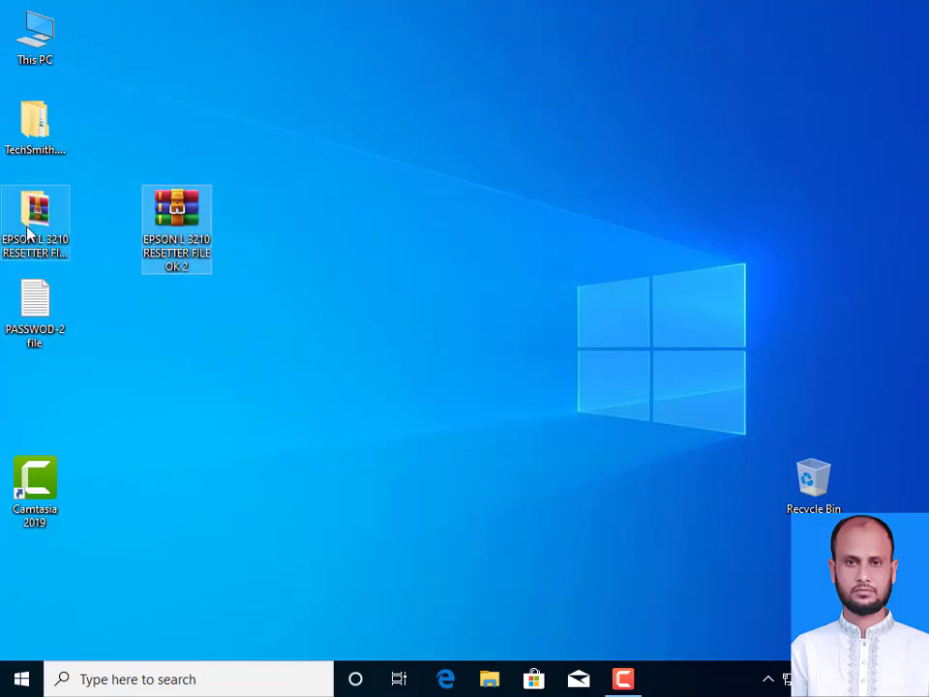
pyautogui.moveTo(33, 221); pyautogui.dragTo(313, 265)
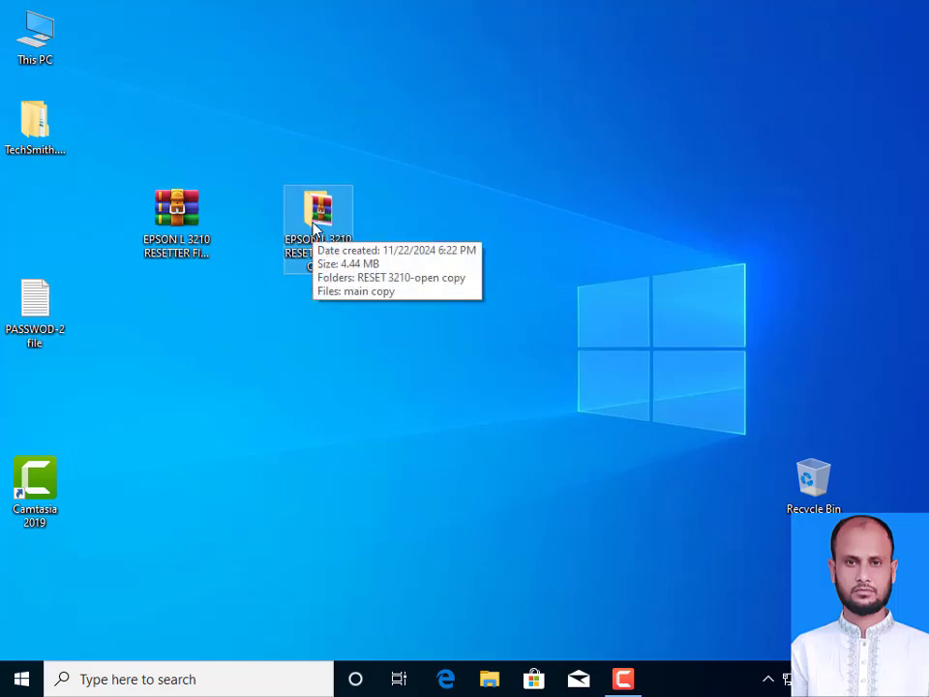
# Open the RESET 3210-open copy subfolder of the extracted folder and view its PASSWOD text file
pyautogui.doubleClick(319, 221)
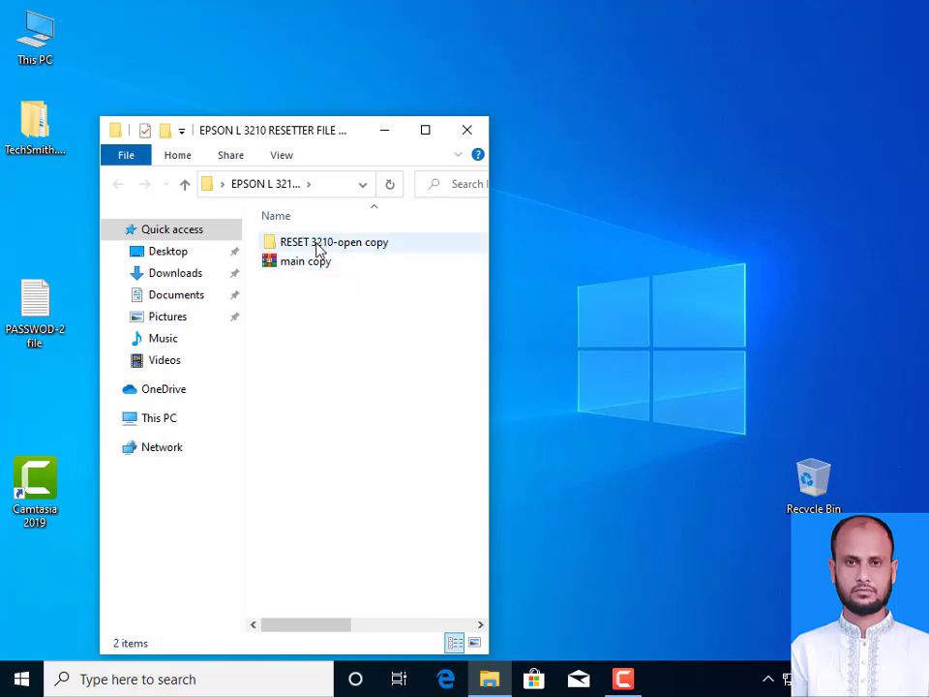
pyautogui.doubleClick(318, 249)
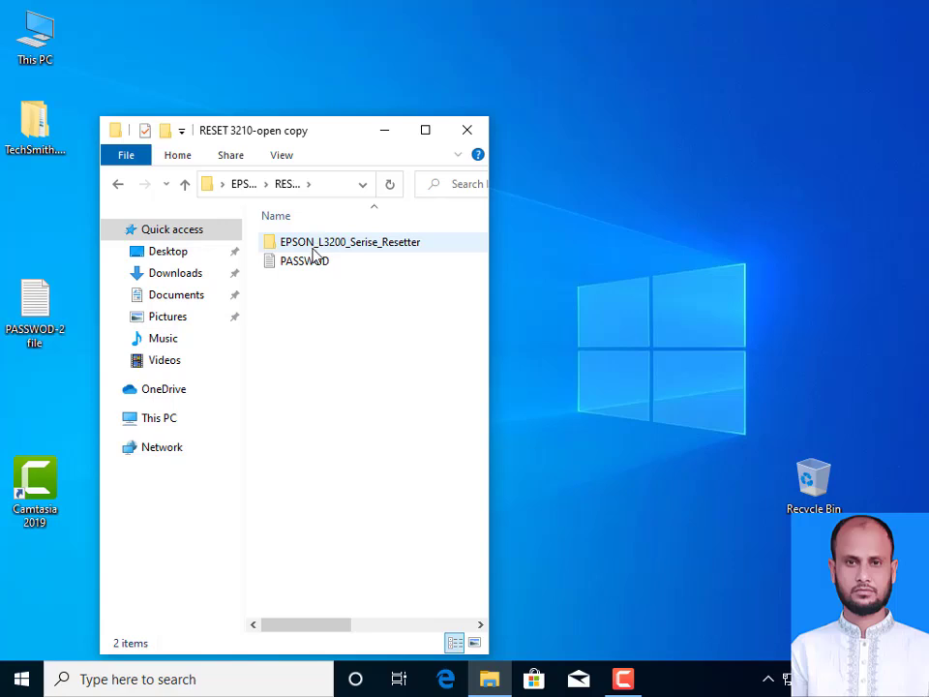
pyautogui.doubleClick(311, 262)
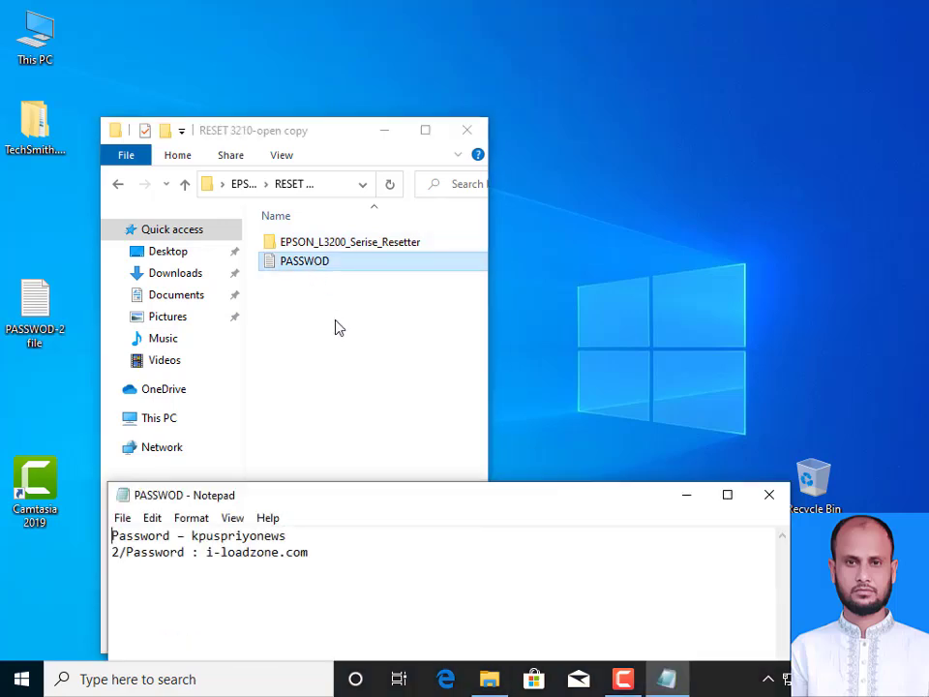
pyautogui.moveTo(328, 501); pyautogui.dragTo(410, 433)
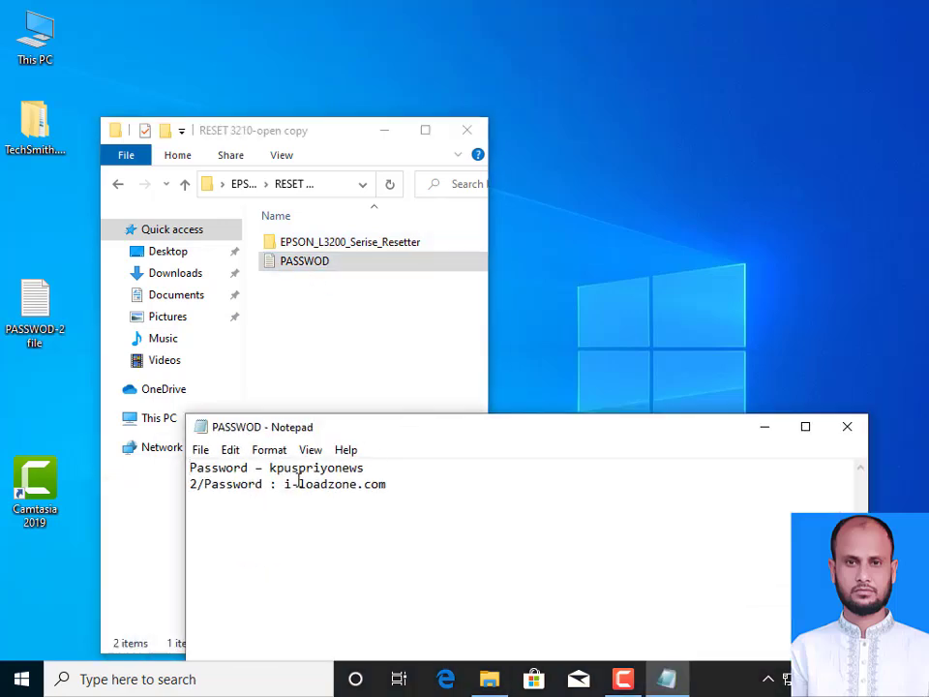
# Run AdjProg from the EPSON_L3200_Serise_Resetter folder as administrator
pyautogui.doubleClick(327, 249)
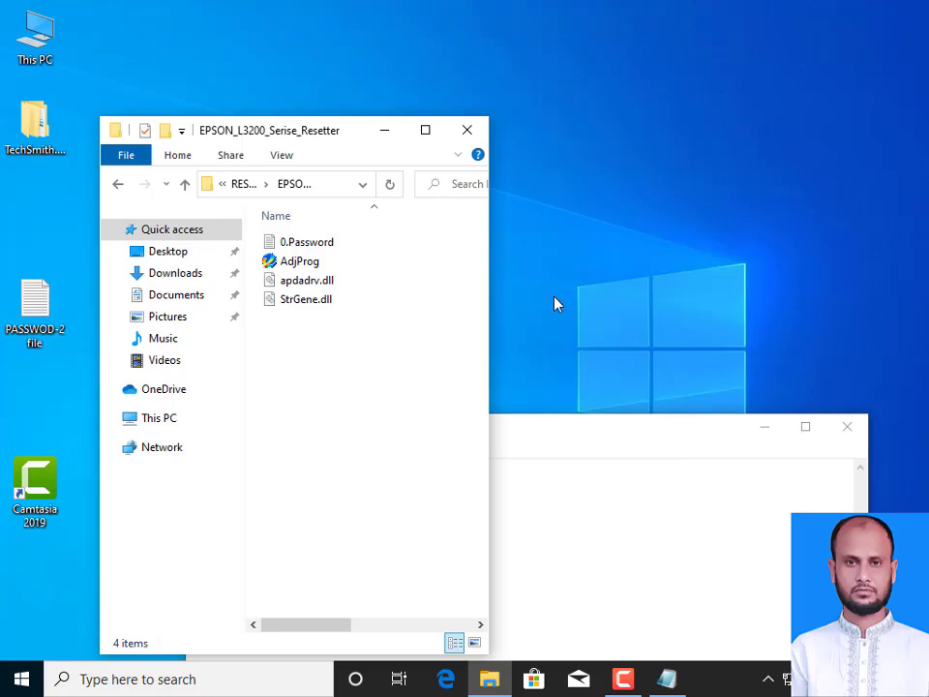
pyautogui.rightClick(309, 266)
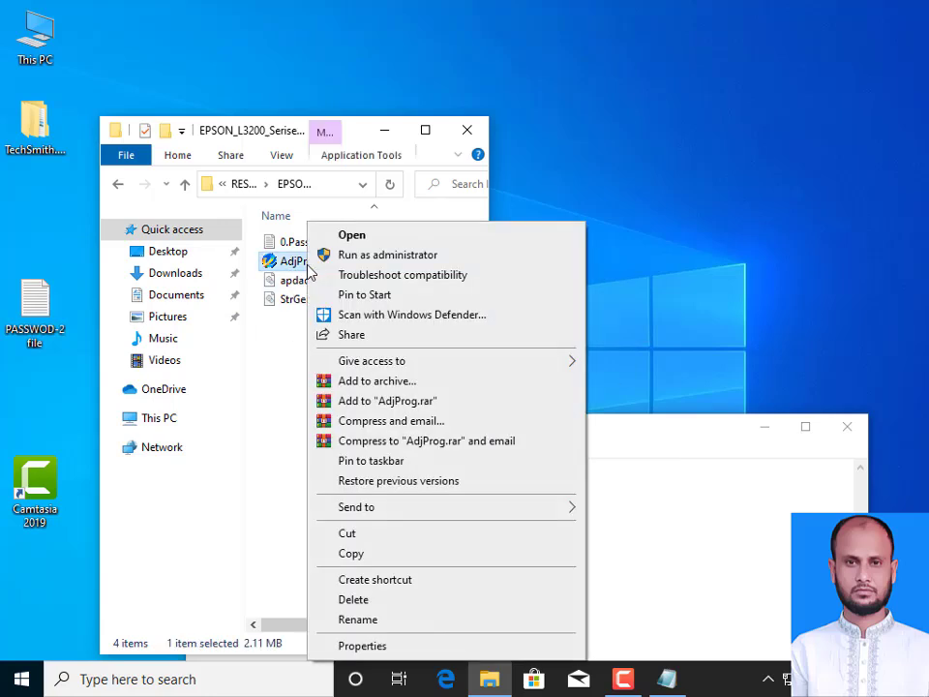
pyautogui.click(348, 256)
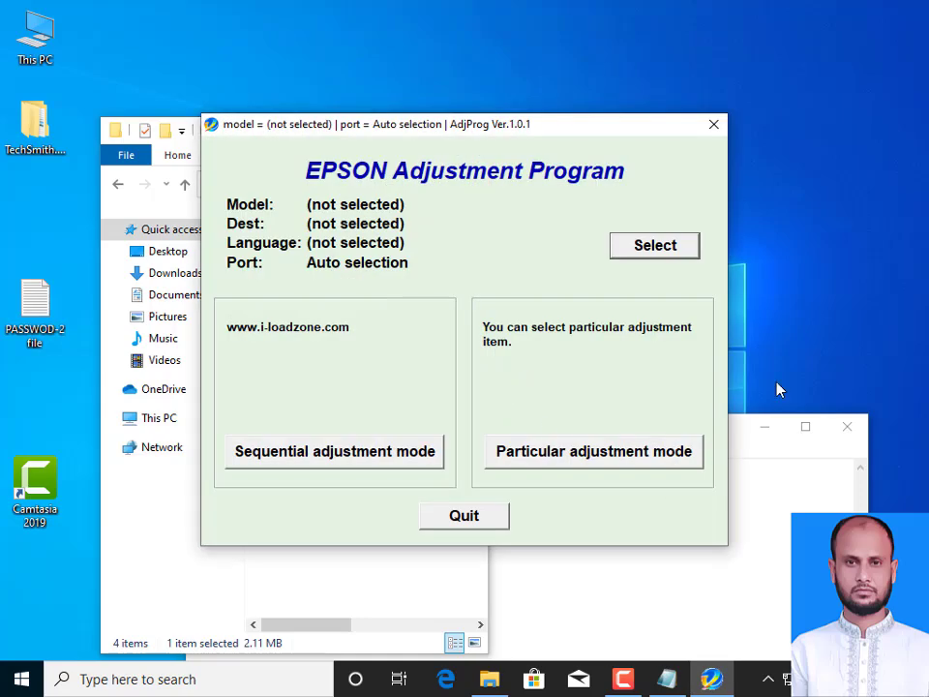
# Set the adjustment program's model name to L3210 and its port to USB001 (L3210 Series)
pyautogui.click(651, 247)
pyautogui.click(656, 286)
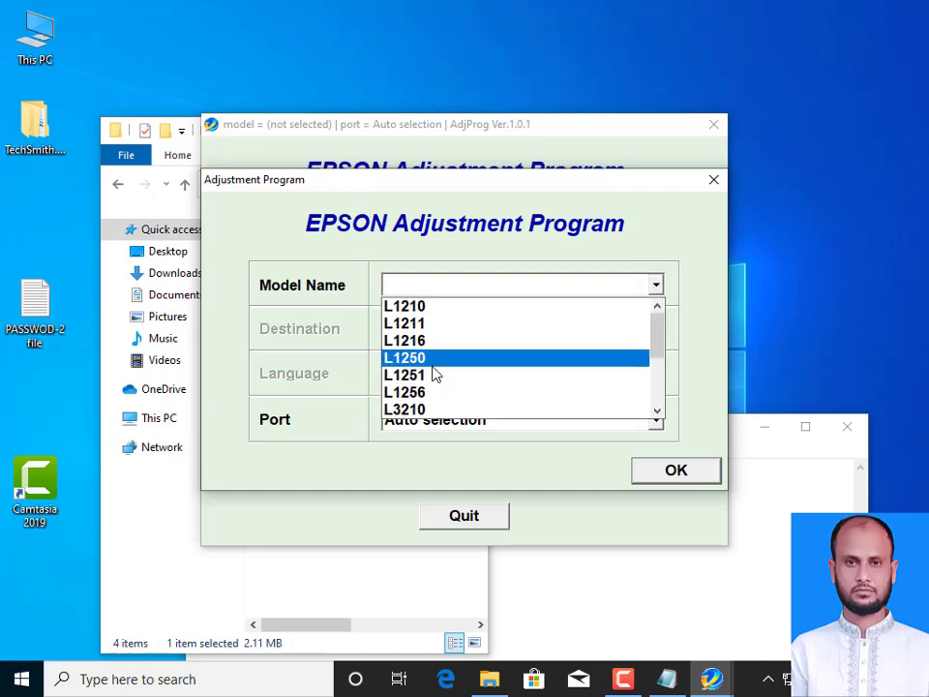
pyautogui.scroll(-1, 432, 366)
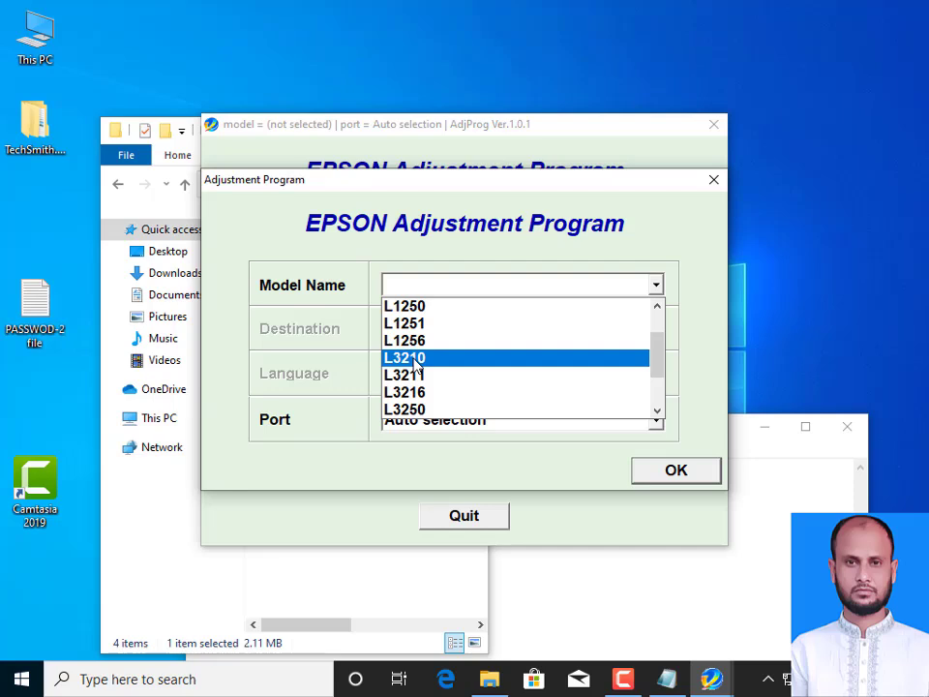
pyautogui.click(414, 359)
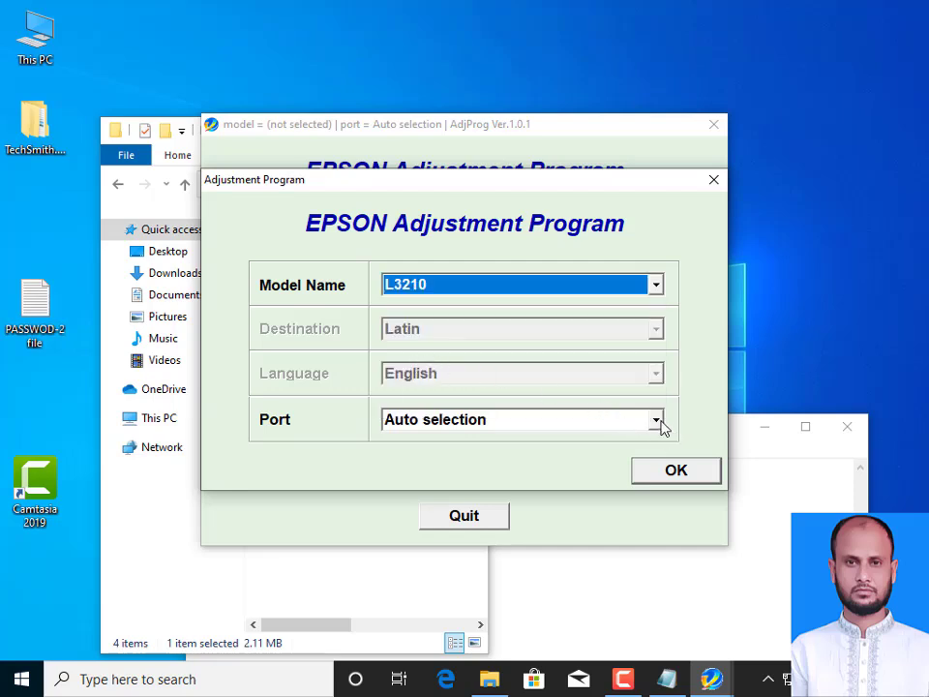
pyautogui.click(657, 423)
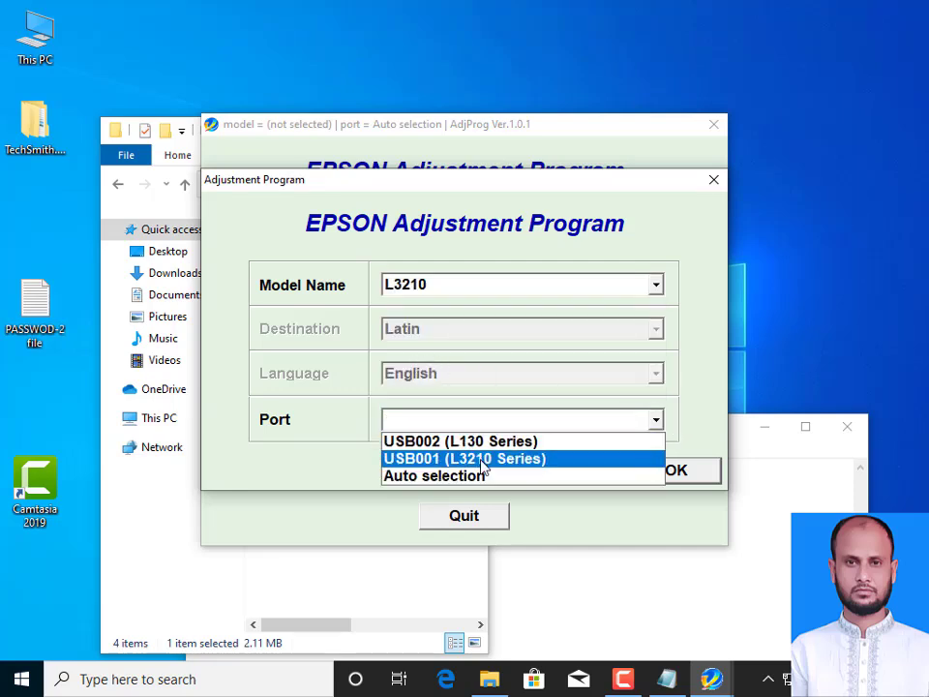
pyautogui.click(483, 459)
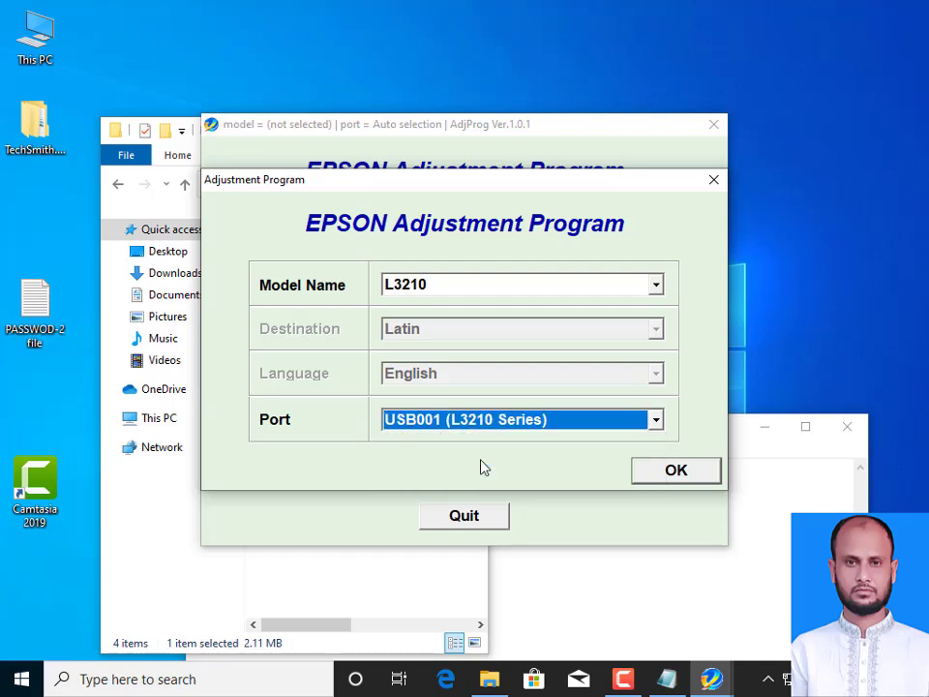
pyautogui.click(675, 481)
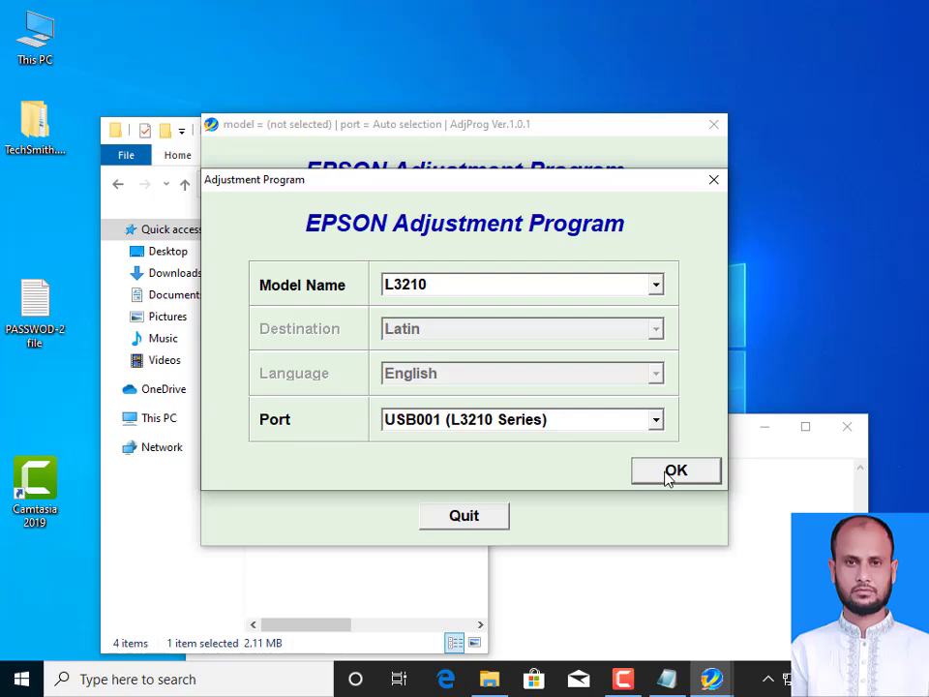
pyautogui.click(667, 474)
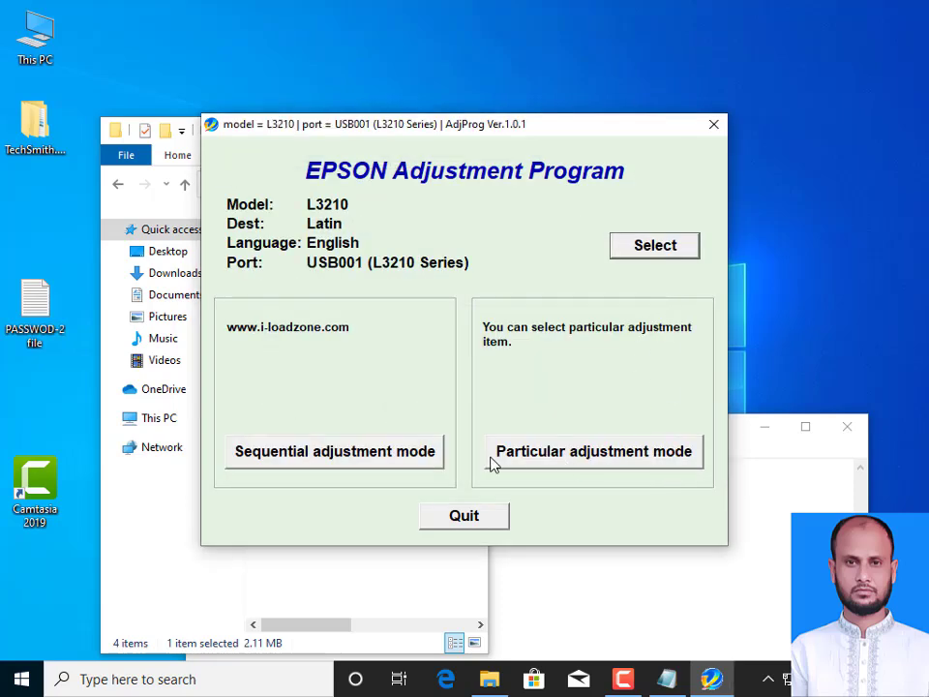
# Open the Waste ink pad counter maintenance item in Particular adjustment mode
pyautogui.click(663, 464)
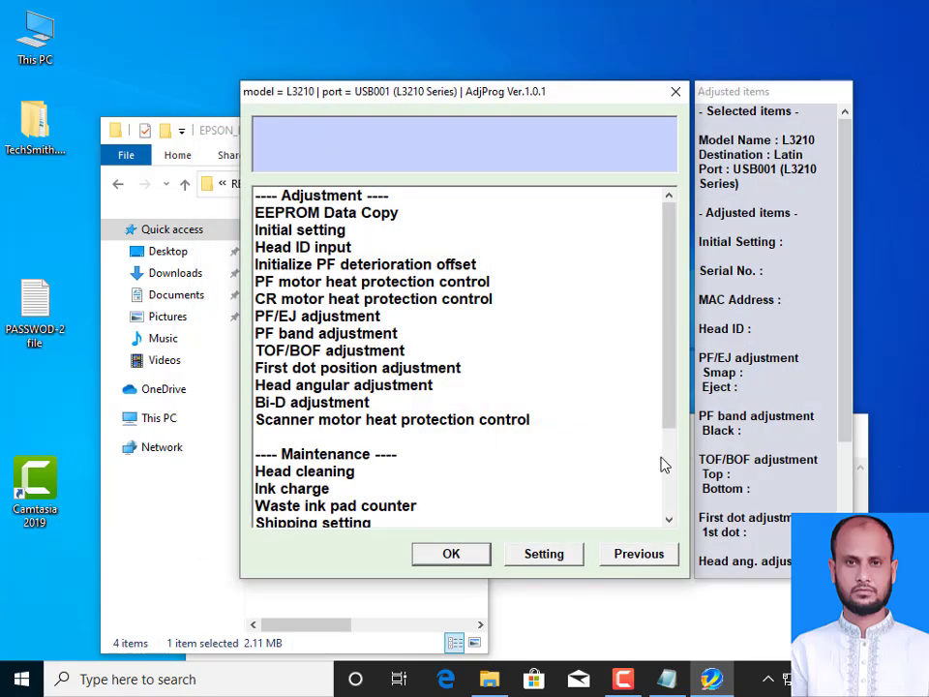
pyautogui.scroll(-1, 363, 437)
pyautogui.scroll(-3, 365, 437)
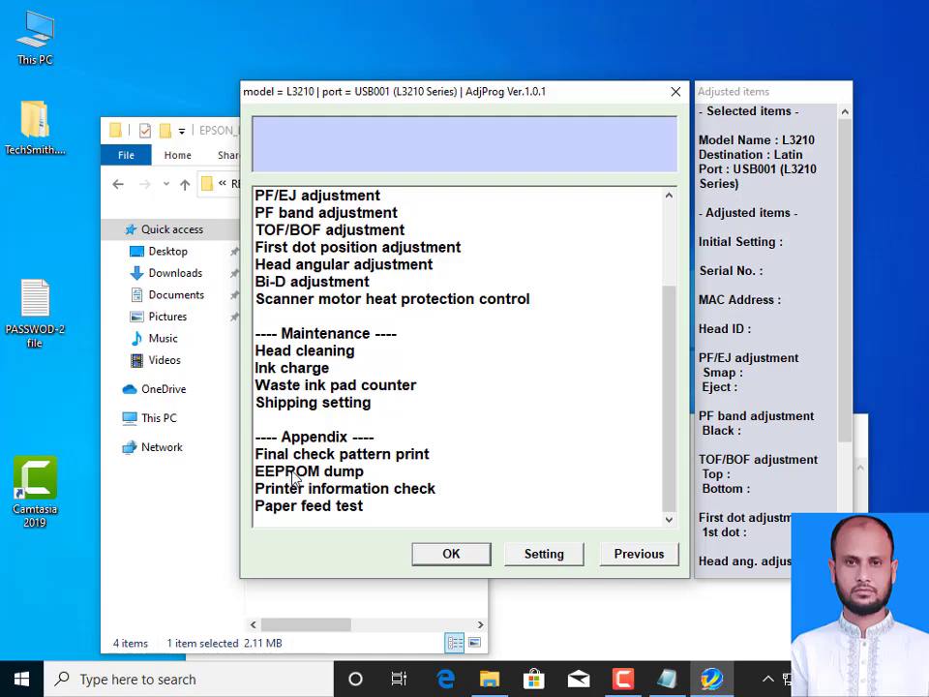
pyautogui.click(325, 386)
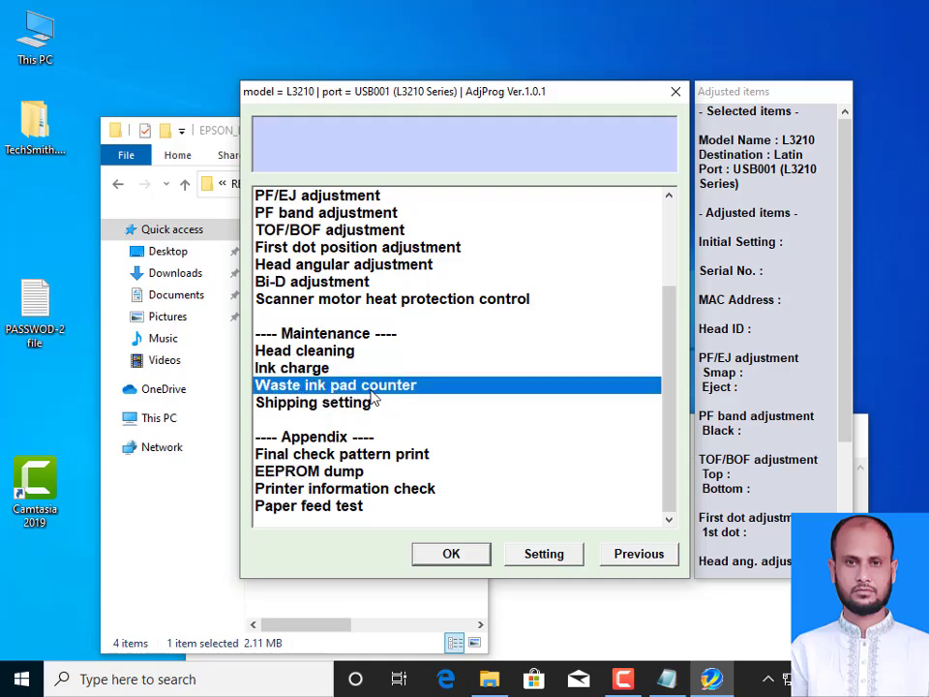
pyautogui.doubleClick(402, 397)
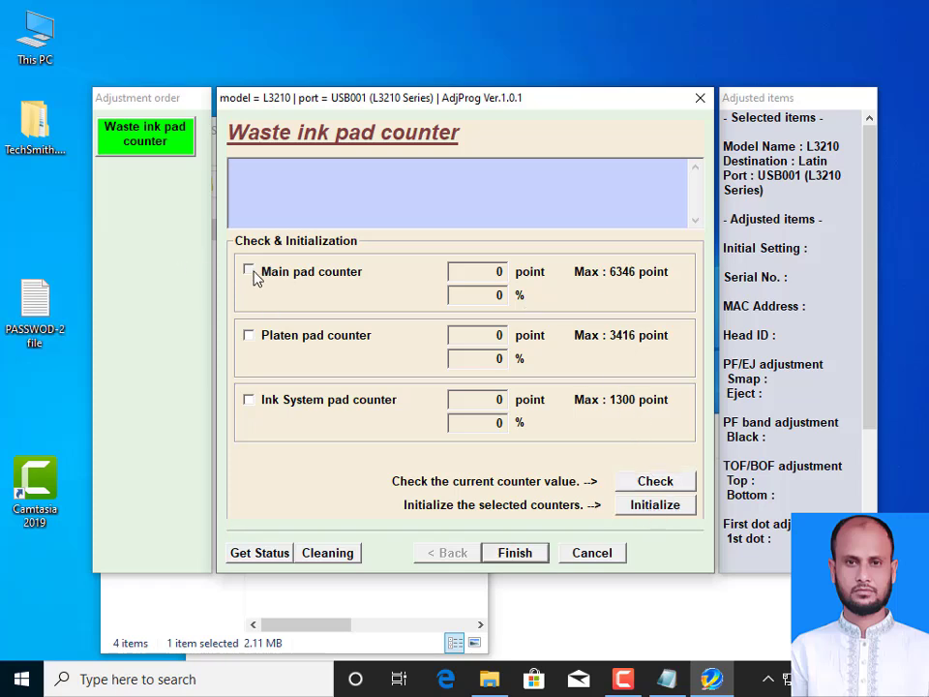
# Initialize the Main pad, Platen pad and Ink System pad counters, confirming the initialization and printer power-off prompts
pyautogui.click(253, 336)
pyautogui.click(265, 399)
pyautogui.click(661, 515)
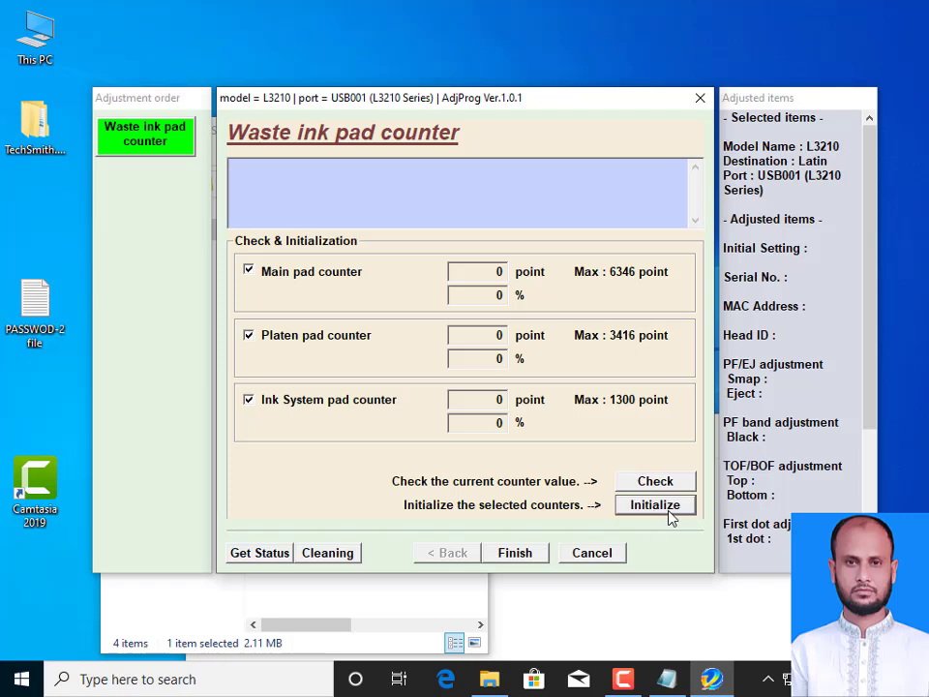
pyautogui.click(671, 510)
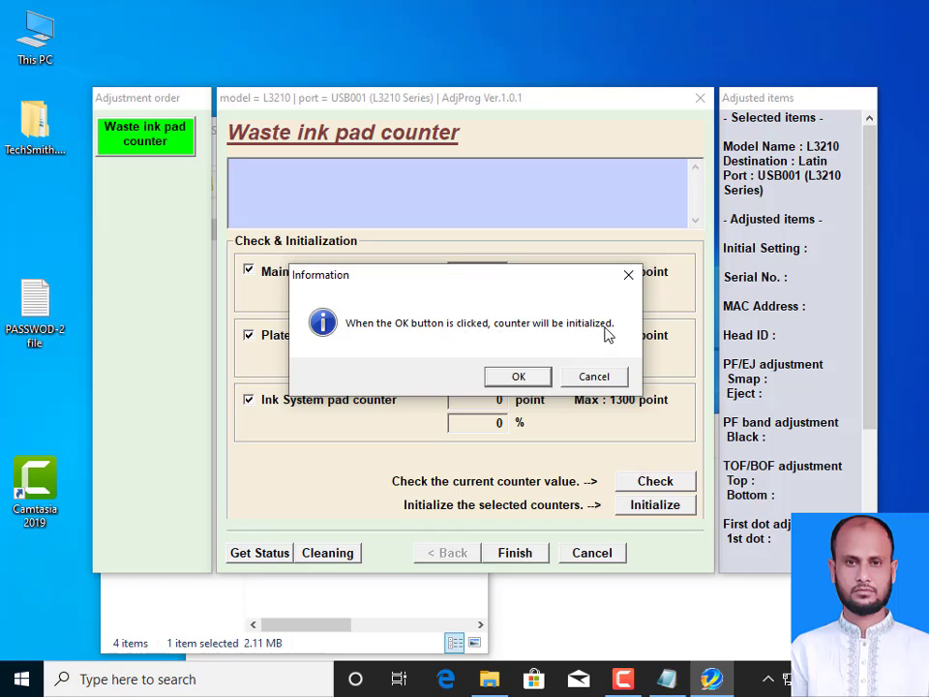
pyautogui.click(538, 379)
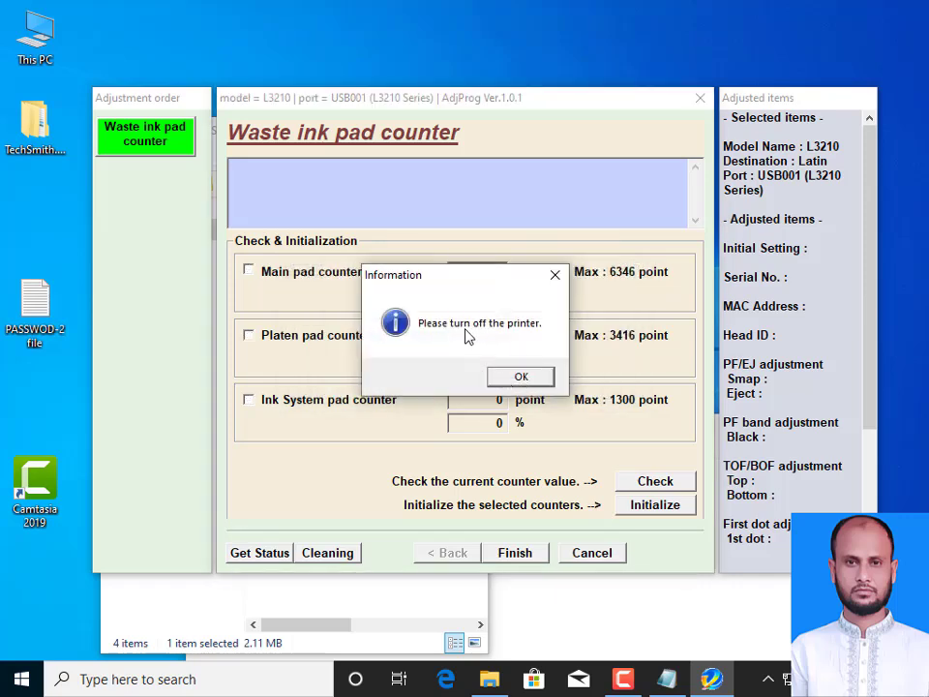
pyautogui.click(532, 382)
pyautogui.click(531, 380)
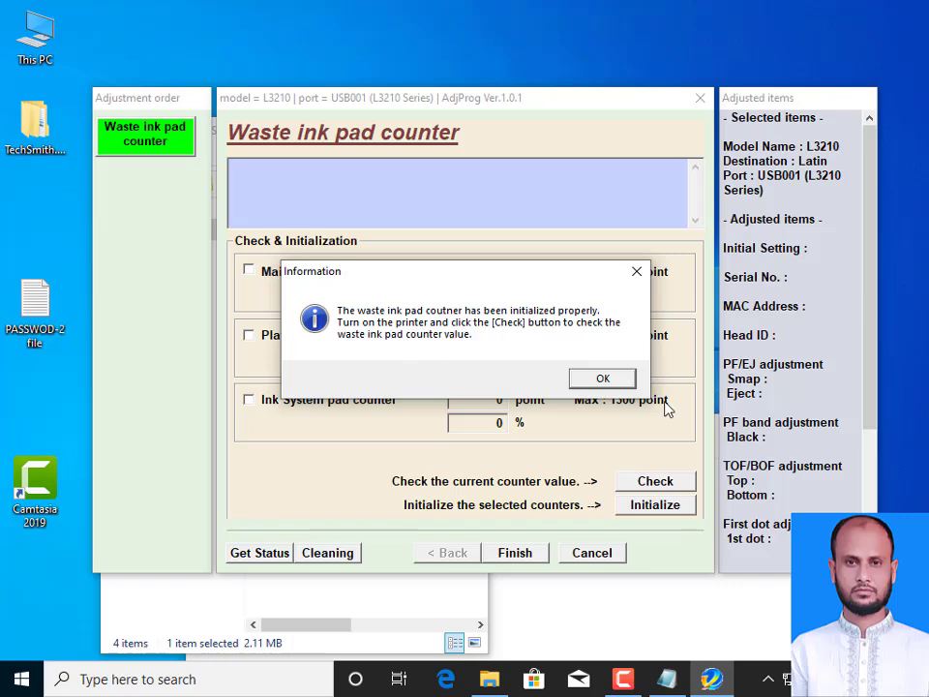
pyautogui.click(581, 378)
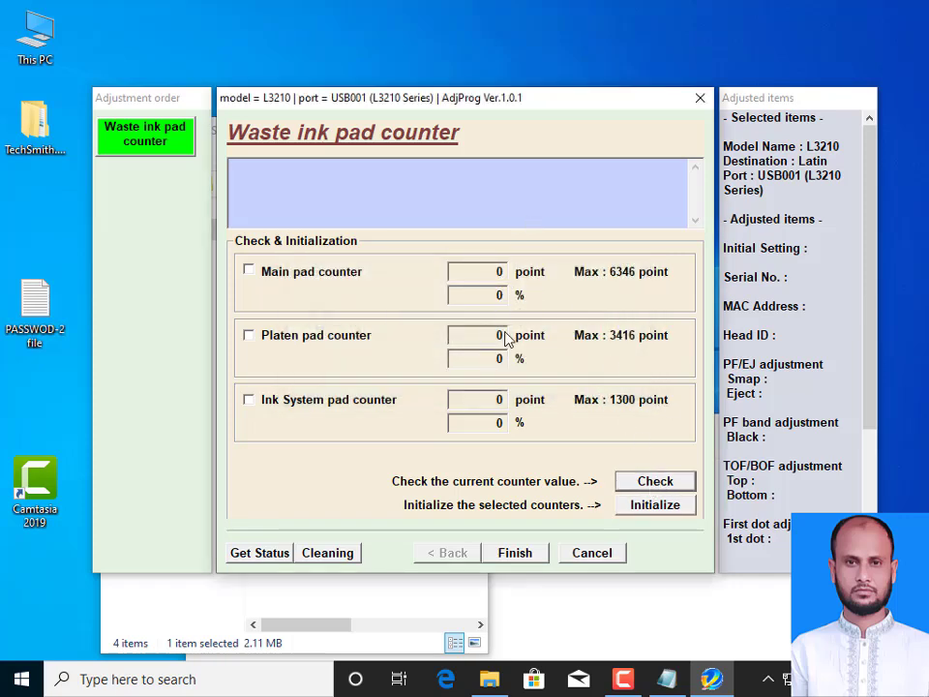
# Finish the waste ink pad counter adjustment and return to the list of adjustment items
pyautogui.click(515, 552)
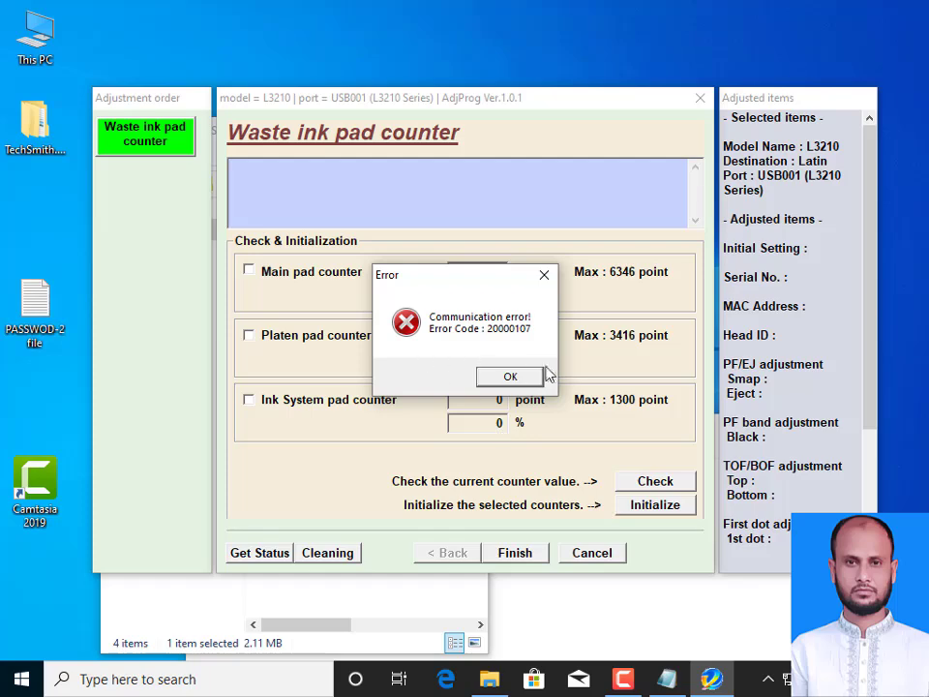
pyautogui.click(542, 279)
pyautogui.click(532, 555)
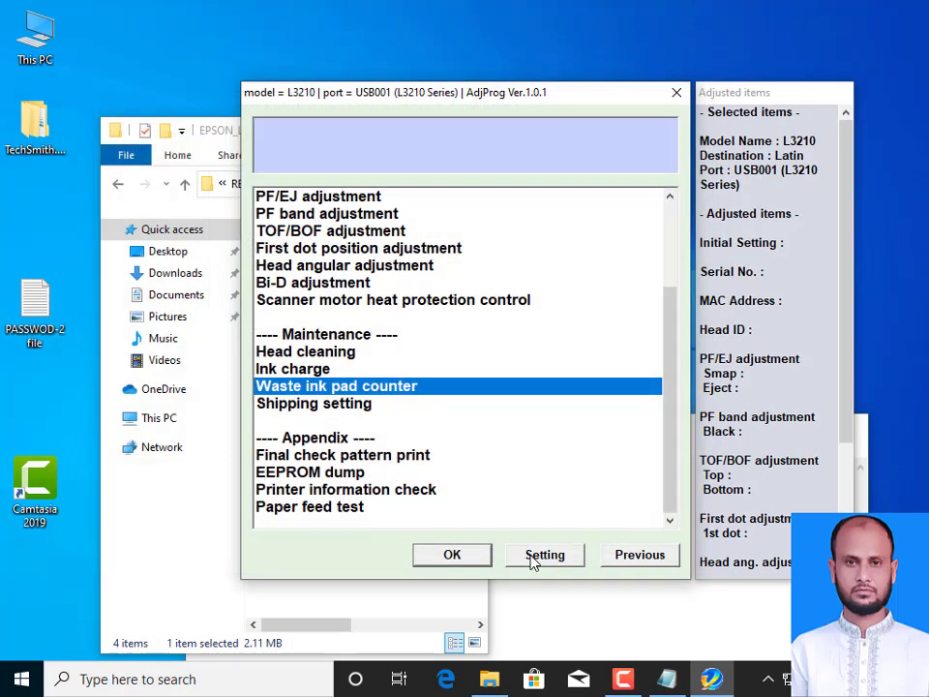
pyautogui.click(477, 555)
pyautogui.click(517, 555)
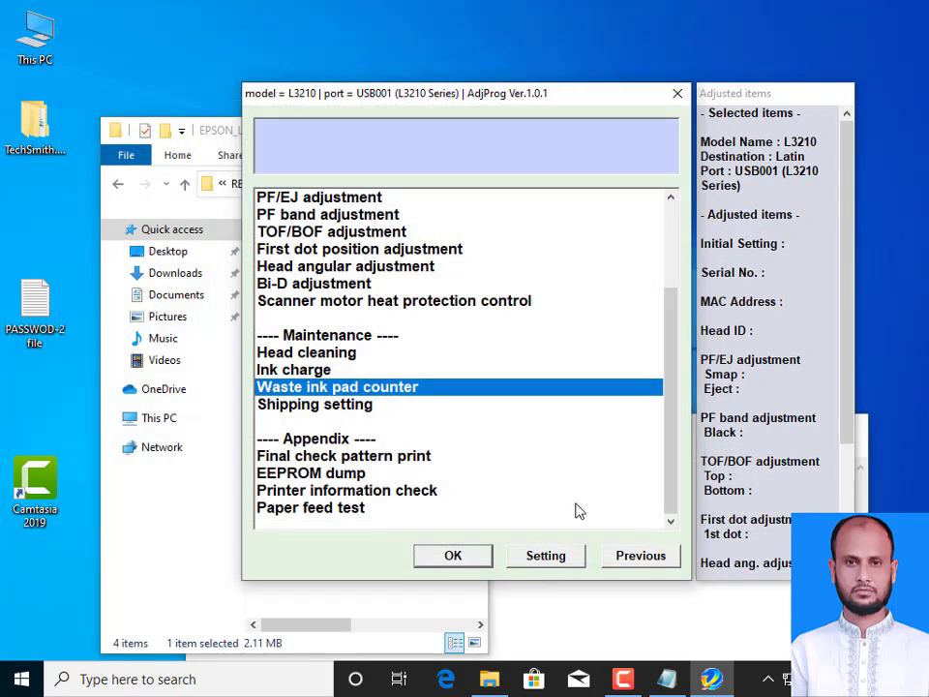
# Quit the adjustment program and close the EPSON_L3200_Serise_Resetter folder window
pyautogui.click(677, 95)
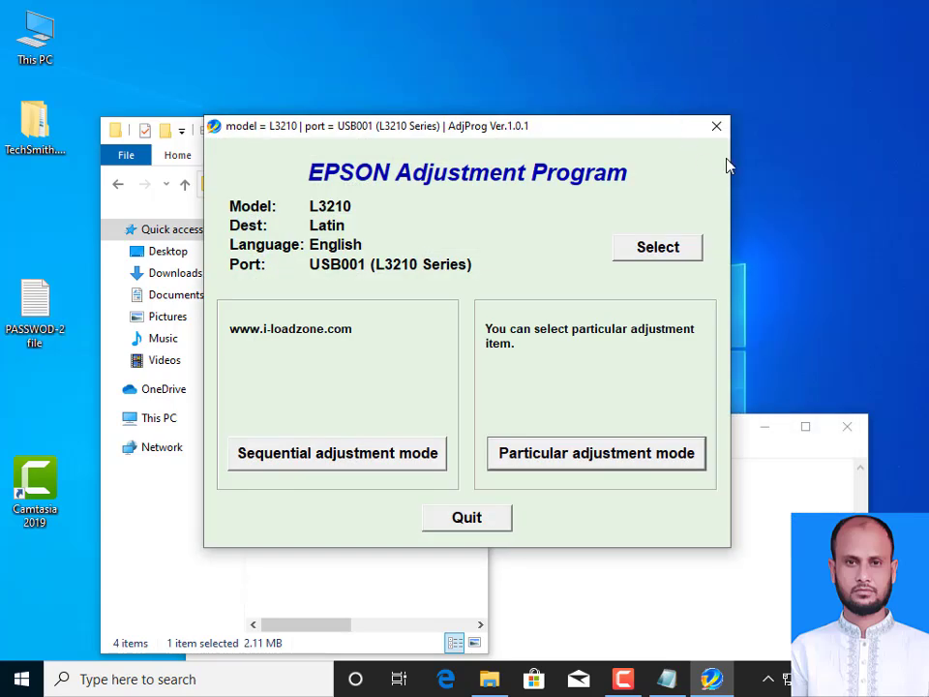
pyautogui.click(484, 520)
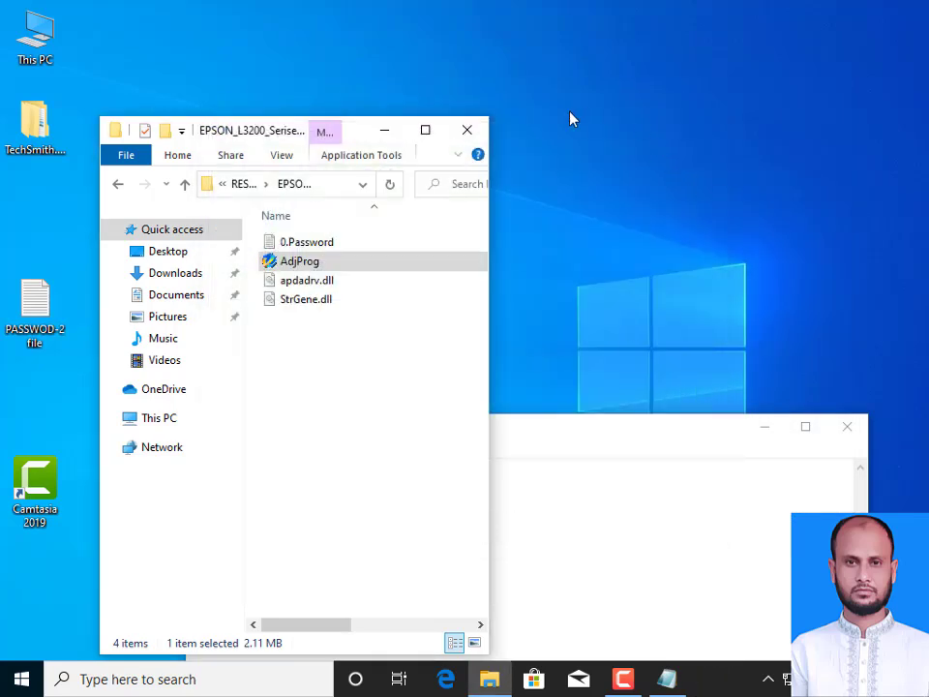
pyautogui.click(468, 130)
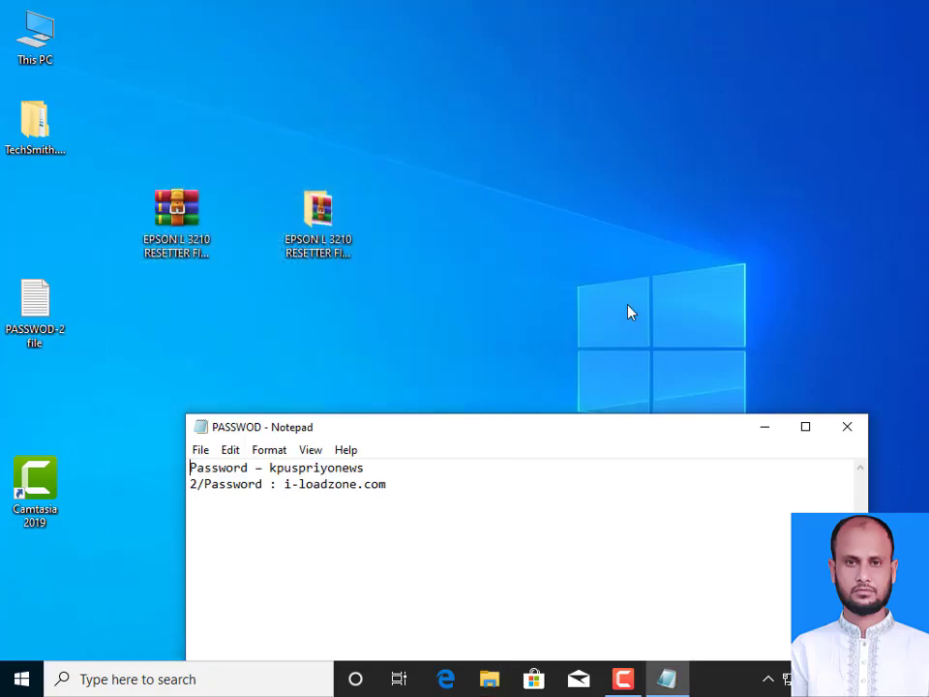
pyautogui.rightClick(392, 176)
pyautogui.click(430, 233)
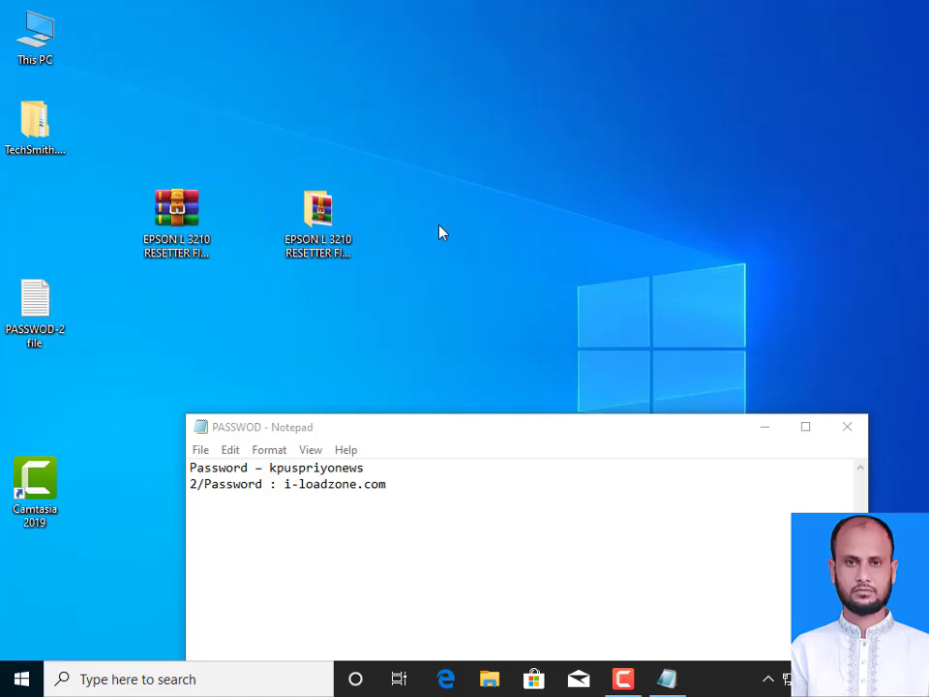
pyautogui.rightClick(438, 230)
pyautogui.click(473, 277)
# Review the extracted folder and its RESET 3210-open copy subfolder, and move the folder window clear of the Notepad text
pyautogui.doubleClick(332, 223)
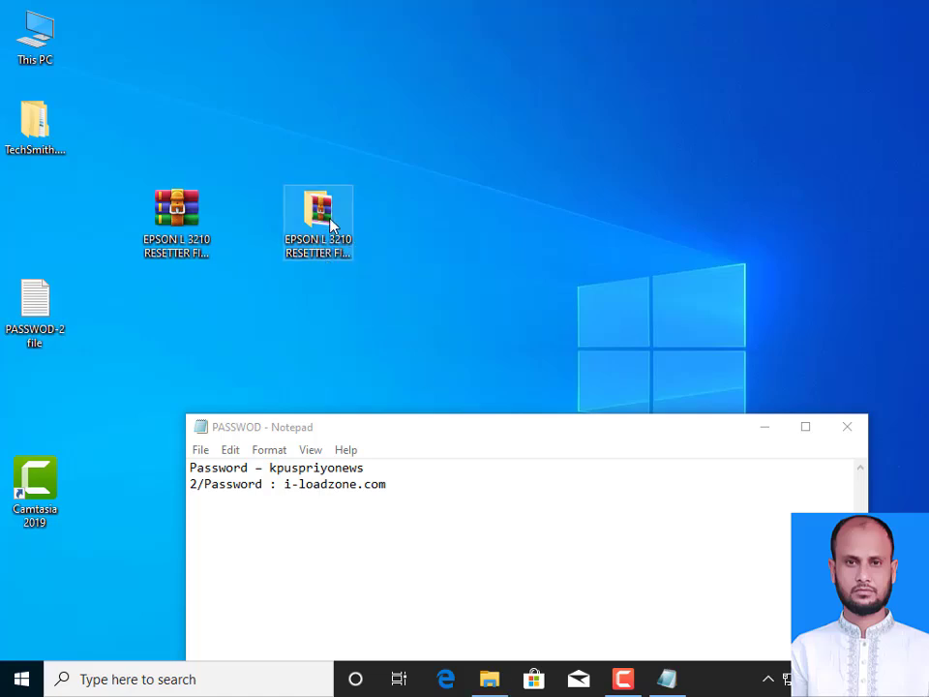
pyautogui.doubleClick(314, 248)
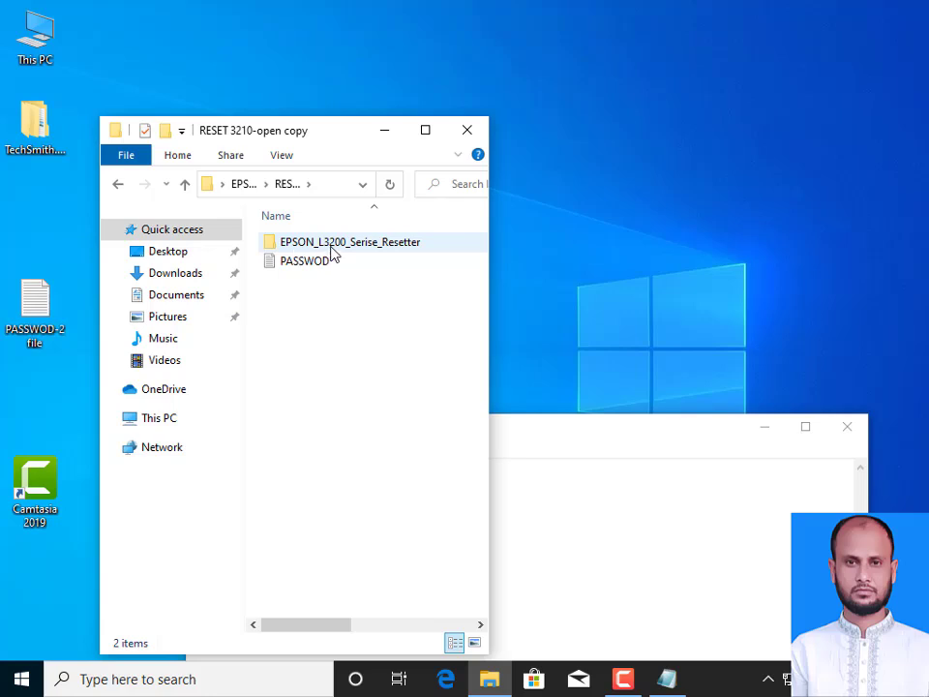
pyautogui.click(116, 186)
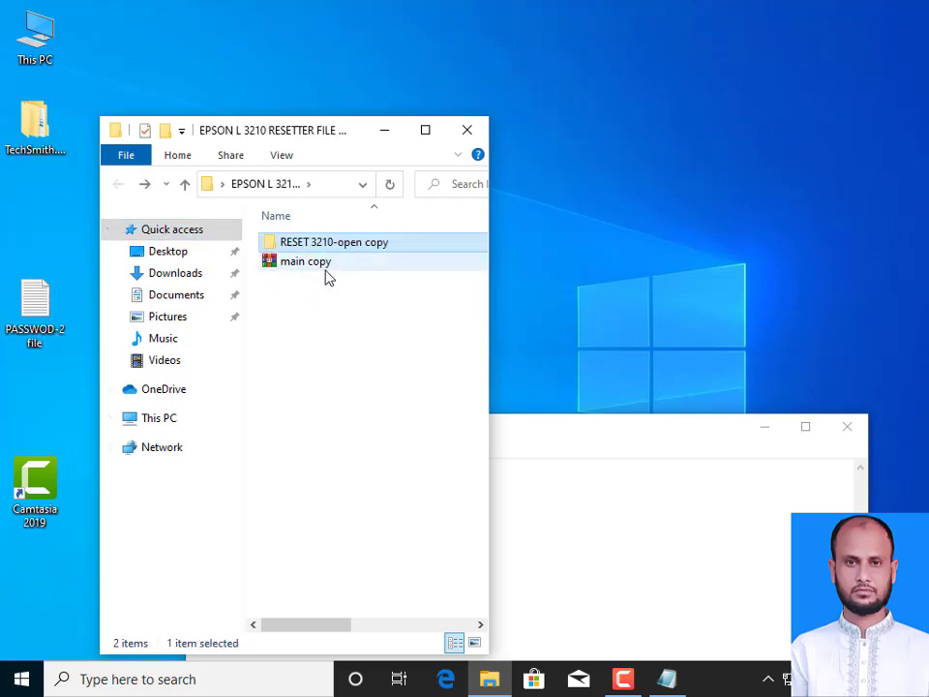
pyautogui.moveTo(387, 140); pyautogui.dragTo(802, 163)
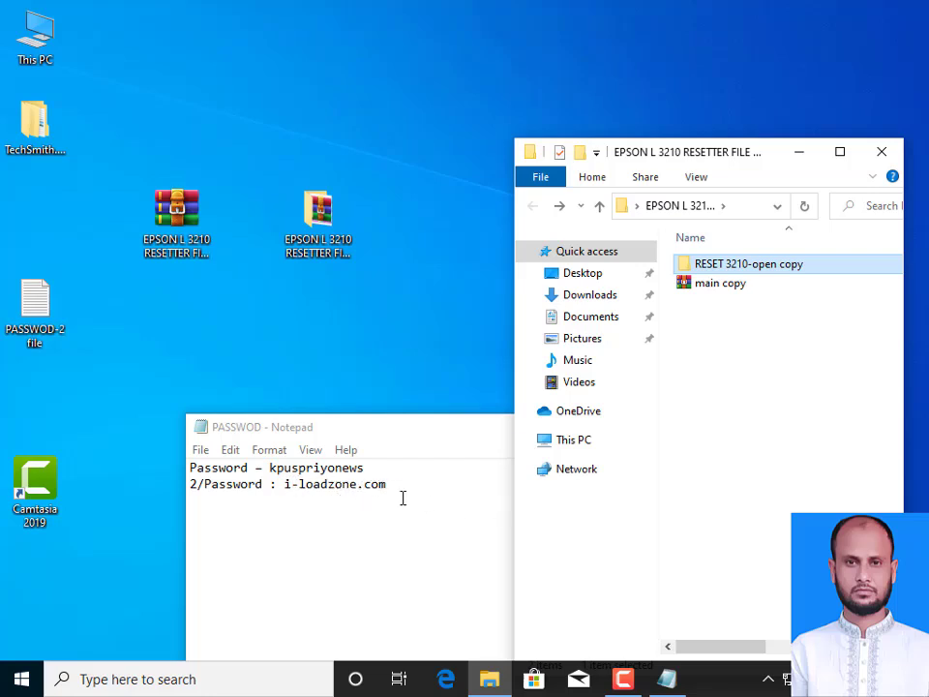
# Close the PASSWOD text file and the extracted folder's window, and refresh the desktop
pyautogui.click(438, 313)
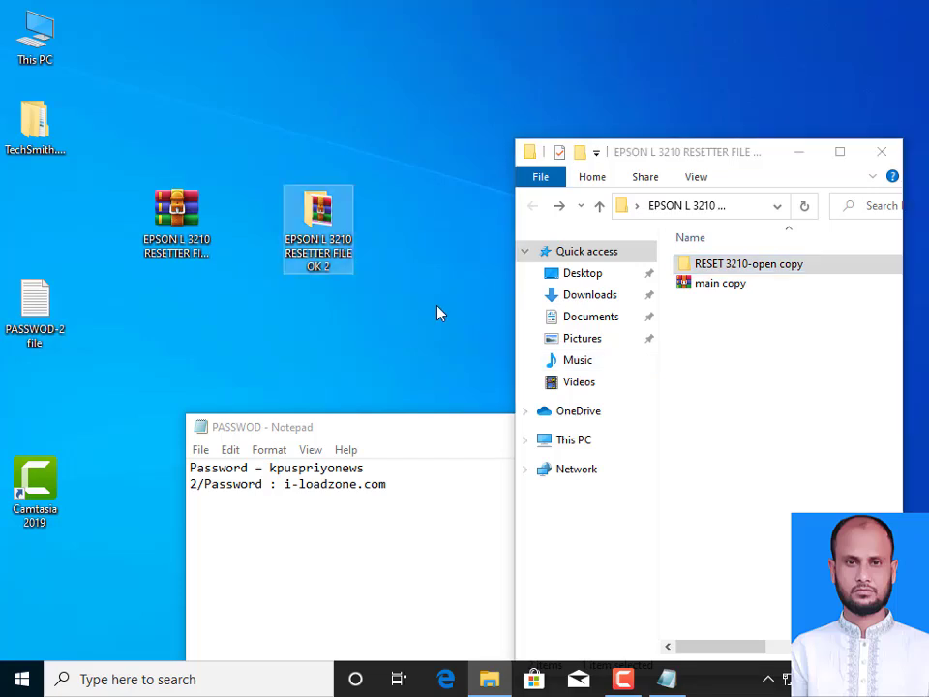
pyautogui.rightClick(426, 136)
pyautogui.click(451, 189)
pyautogui.moveTo(408, 416); pyautogui.dragTo(353, 213)
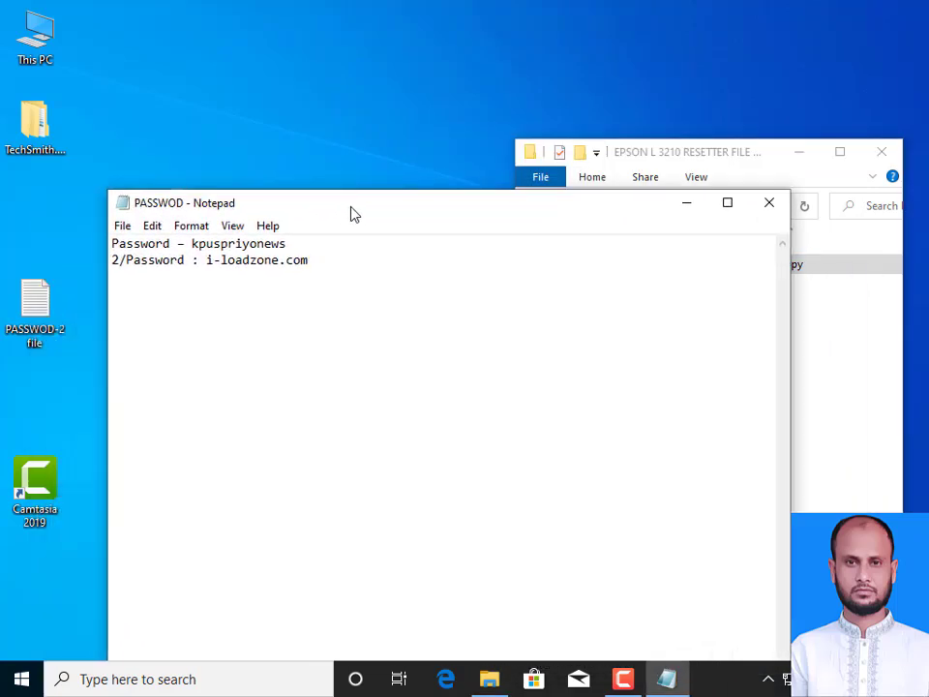
pyautogui.click(768, 203)
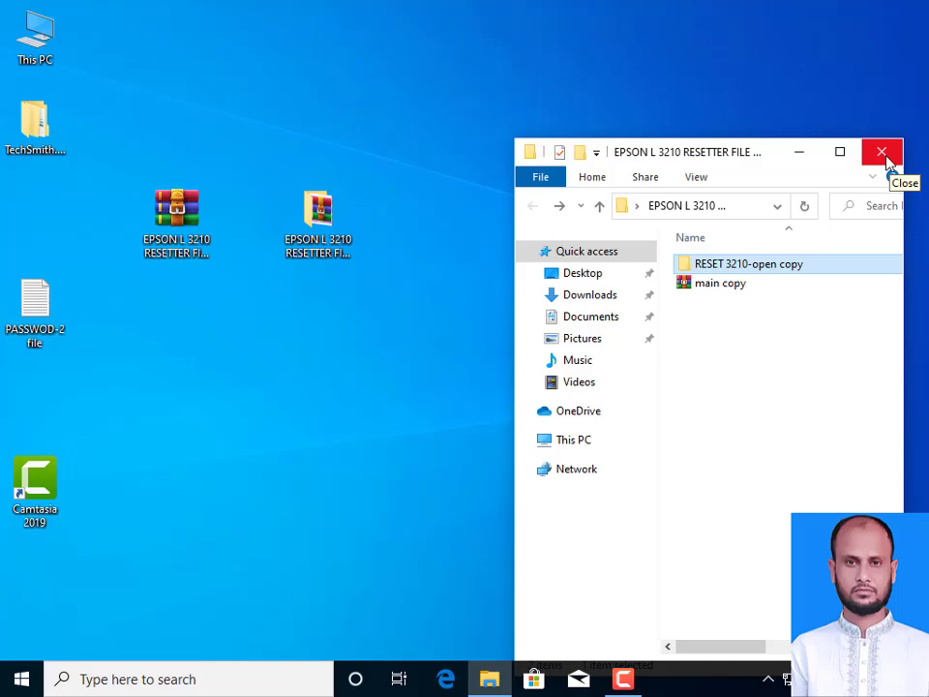
pyautogui.click(884, 155)
pyautogui.rightClick(562, 140)
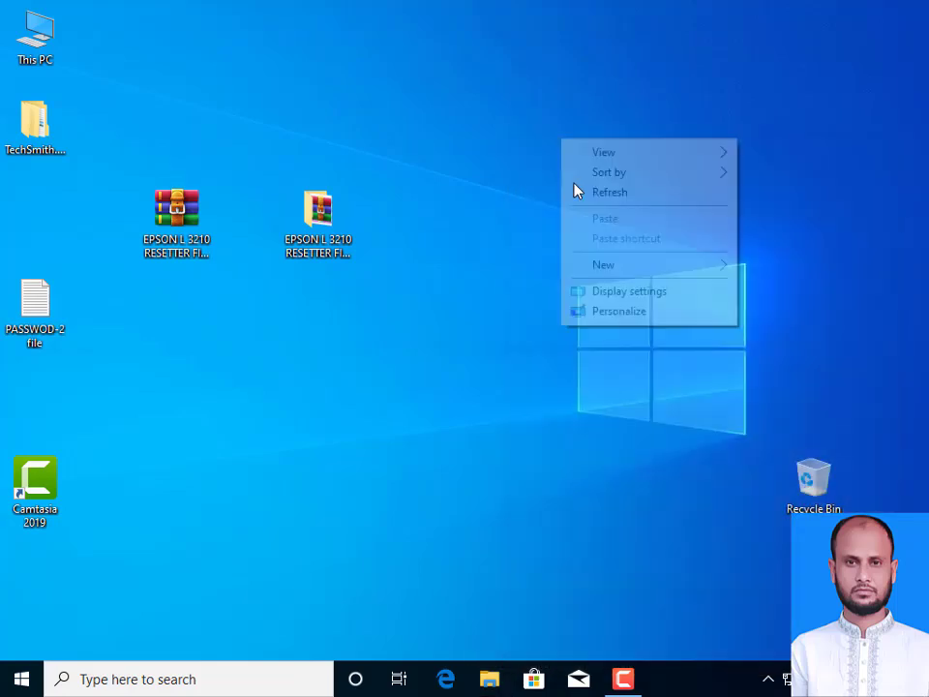
pyautogui.click(611, 197)
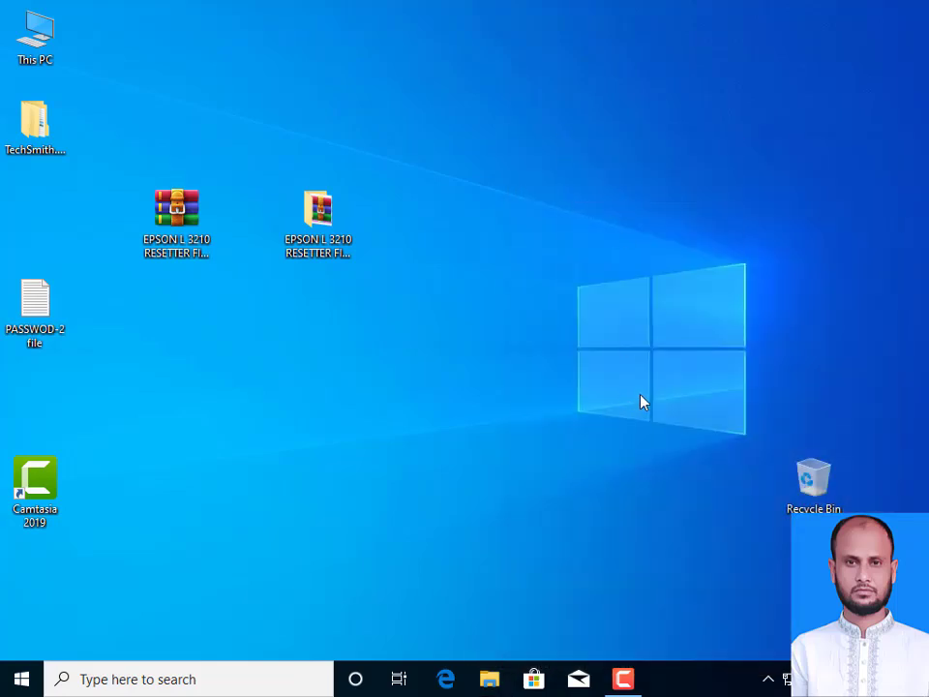